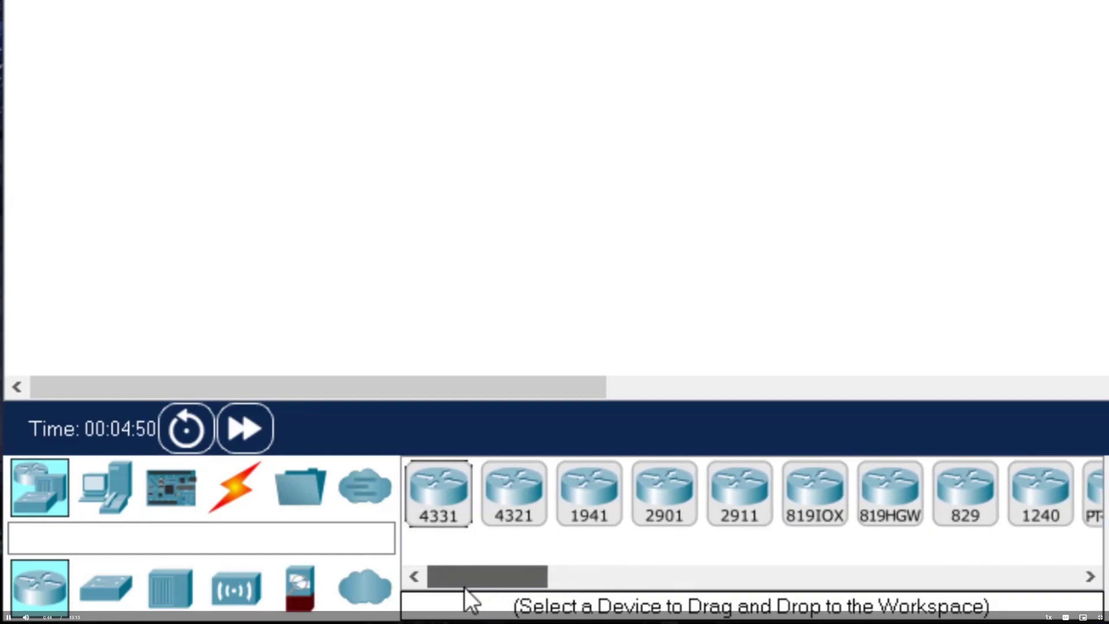
Examine the network device categories: switches, hubs, wireless devices, security and WAN emulation, along with the models each offers
{"action": "left_click", "coordinate": [120, 594]}
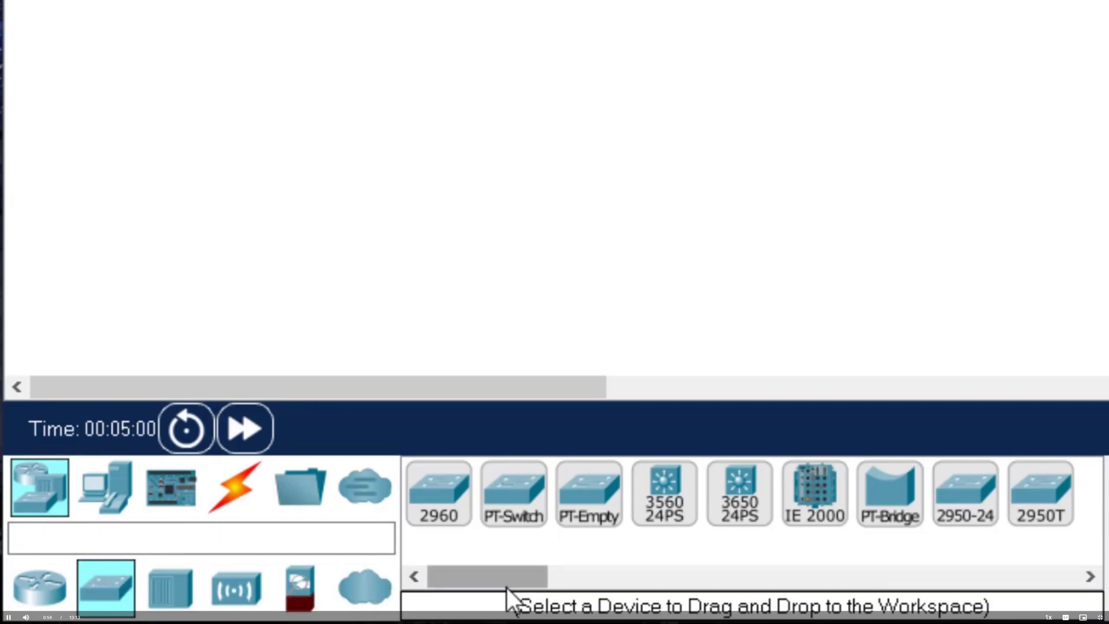
{"action": "left_click", "coordinate": [492, 485]}
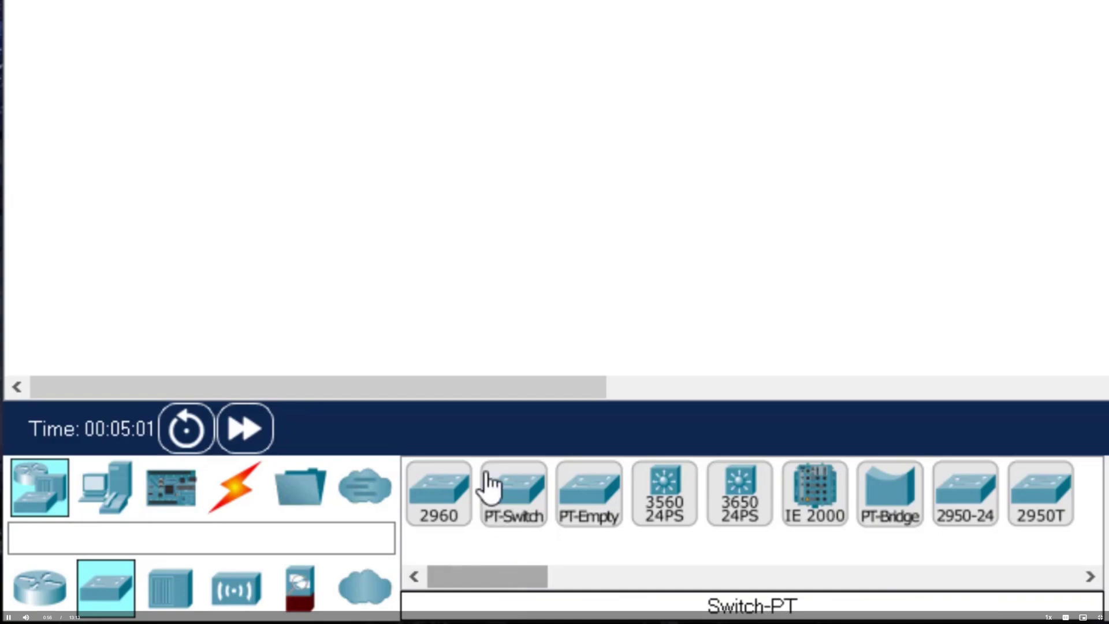
{"action": "left_click", "coordinate": [172, 604]}
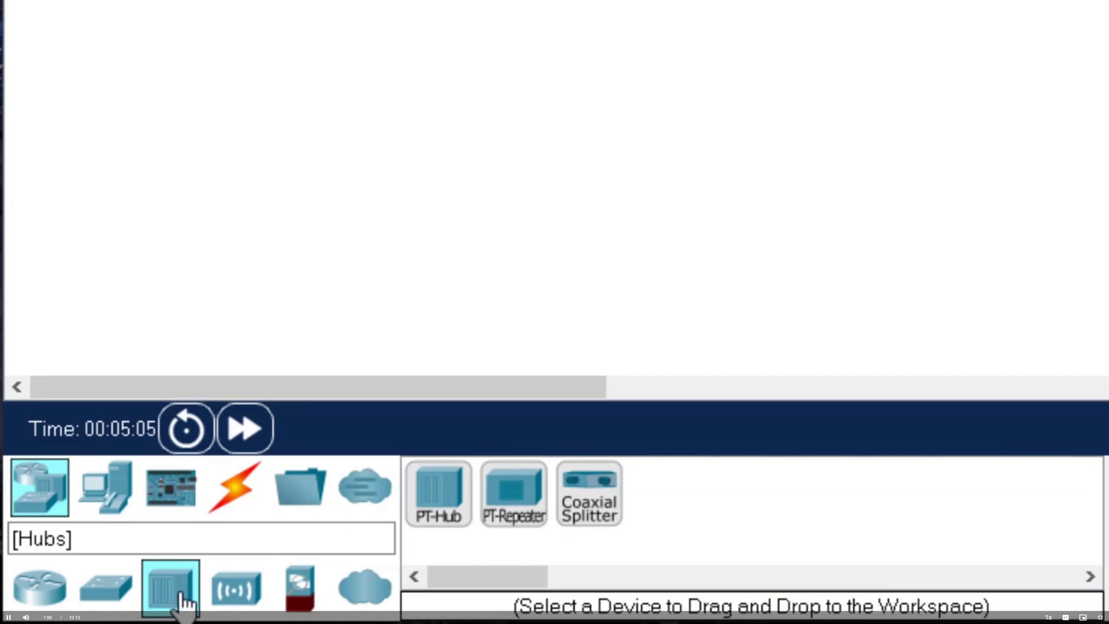
{"action": "left_click", "coordinate": [242, 588]}
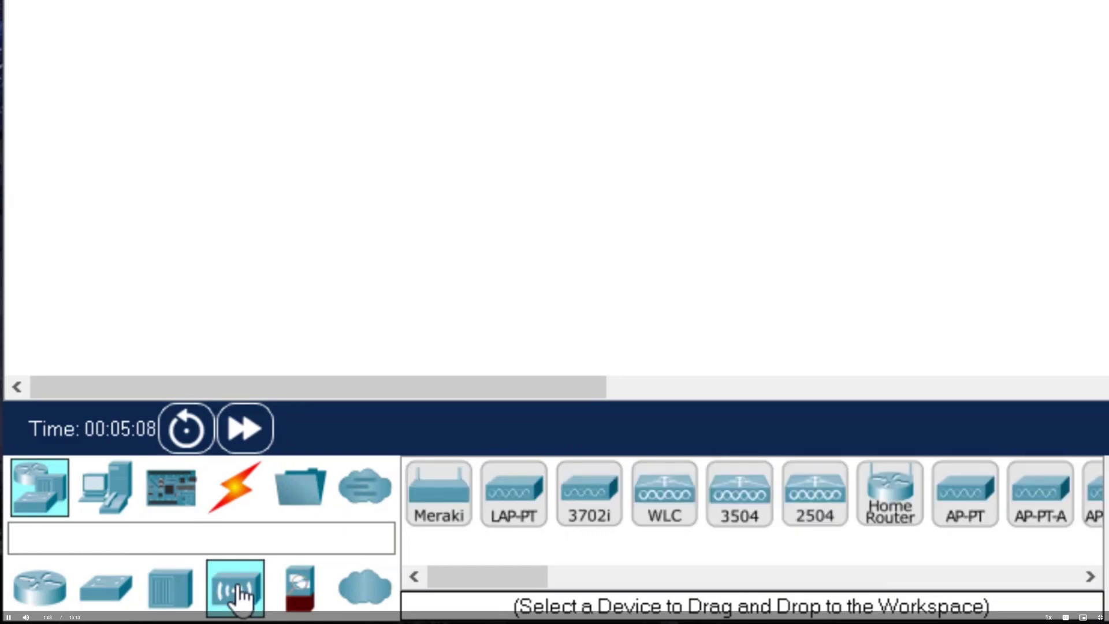
{"action": "left_click", "coordinate": [305, 595]}
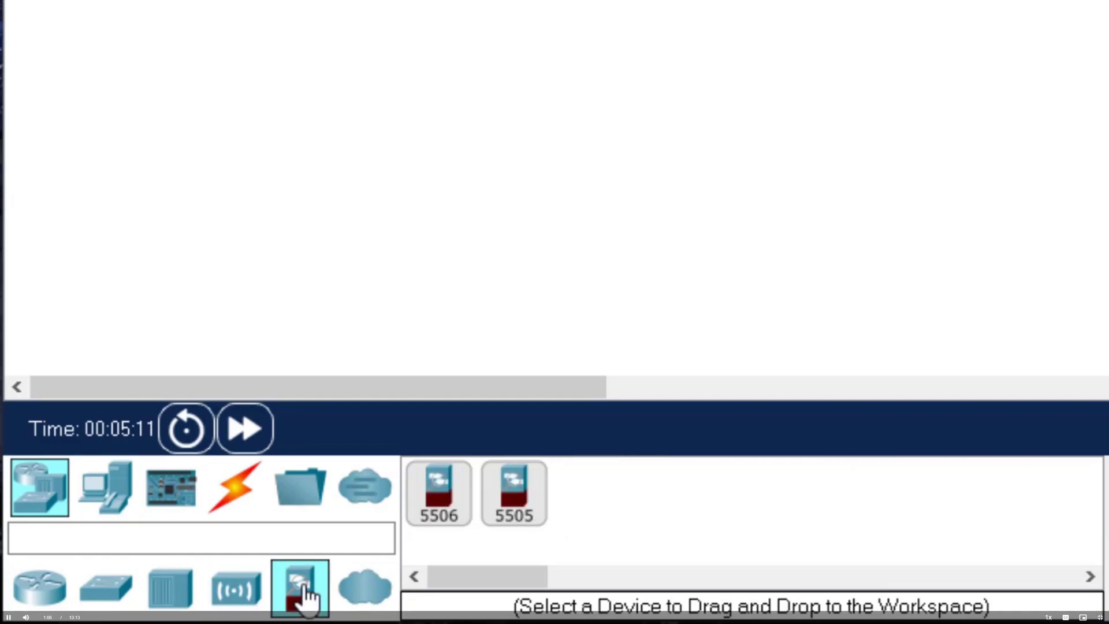
{"action": "left_click", "coordinate": [367, 590]}
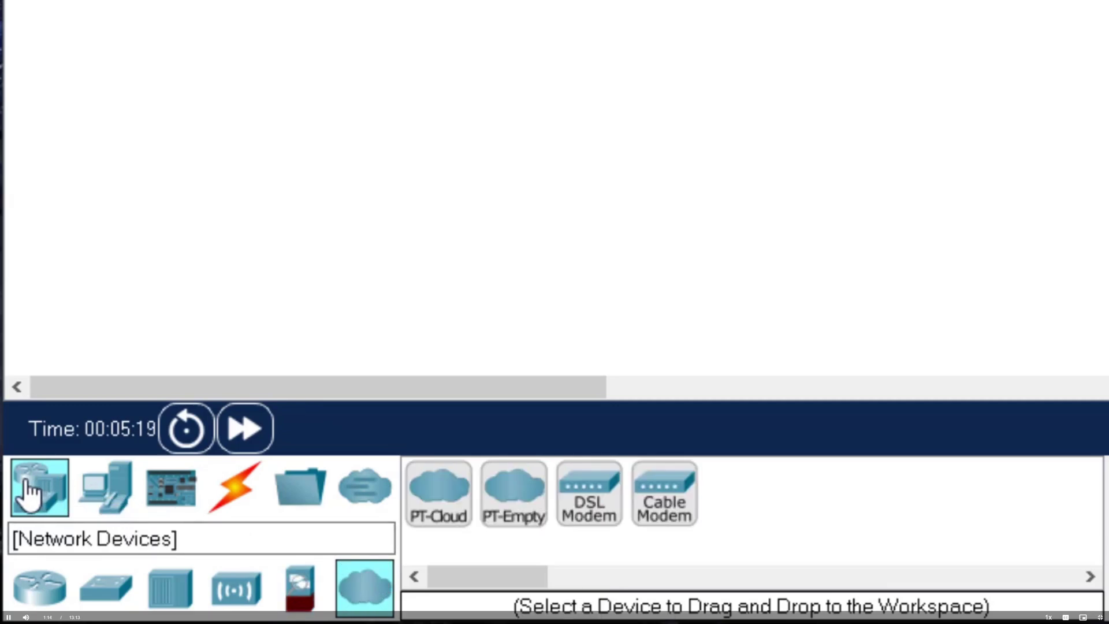
Examine the end device categories, including the home, smart city, industrial and power grid devices
{"action": "left_click", "coordinate": [105, 504]}
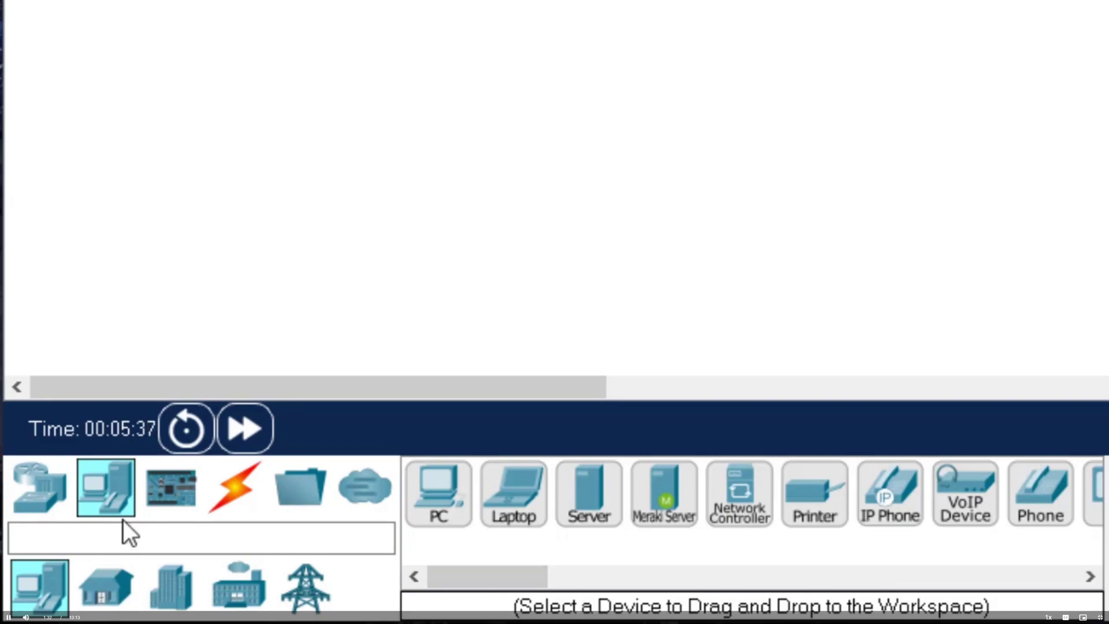
{"action": "left_click", "coordinate": [106, 586]}
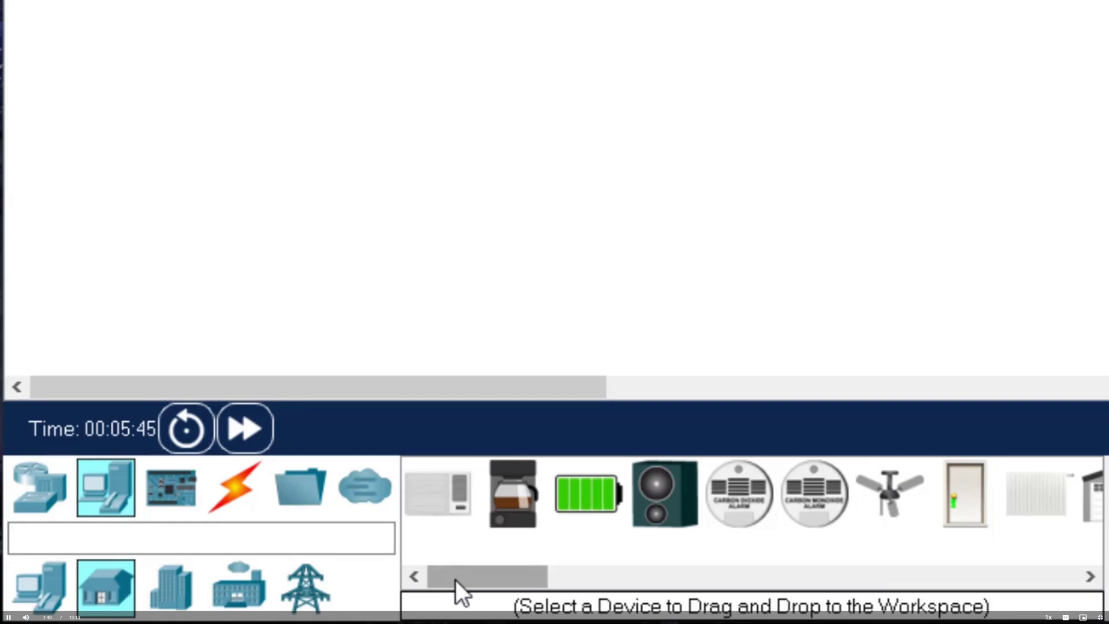
{"action": "left_click", "coordinate": [179, 589]}
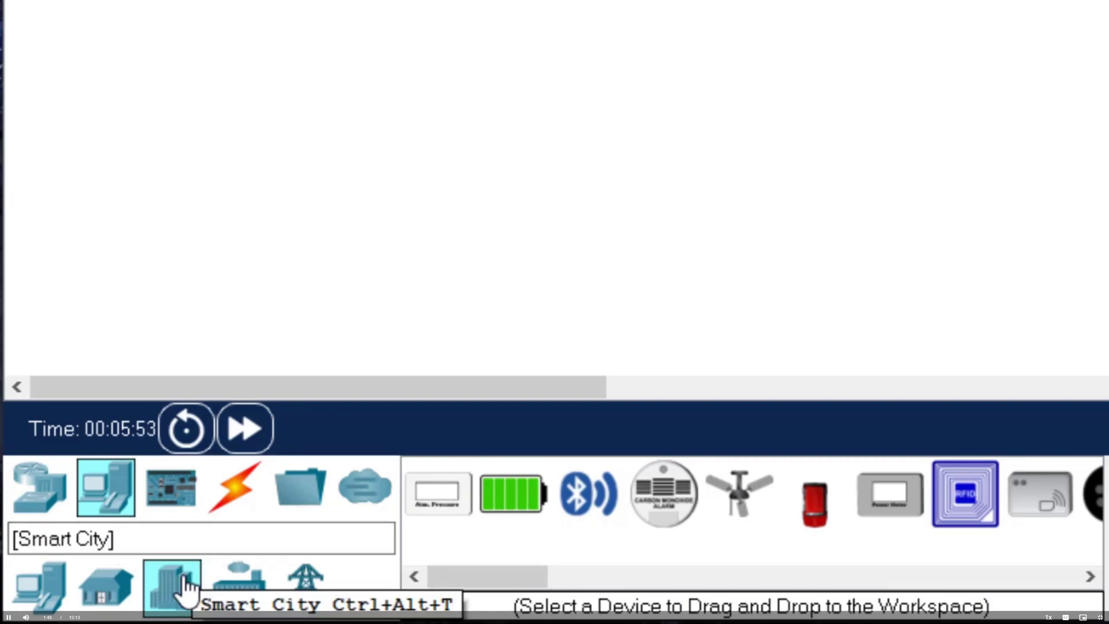
{"action": "left_click", "coordinate": [252, 587]}
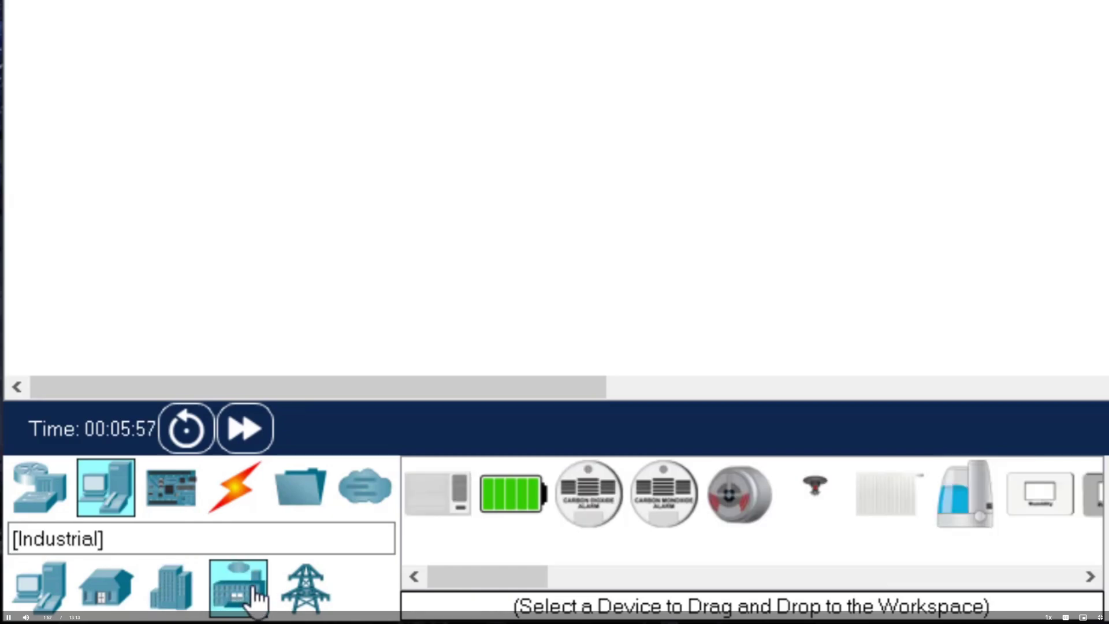
{"action": "left_click", "coordinate": [305, 595]}
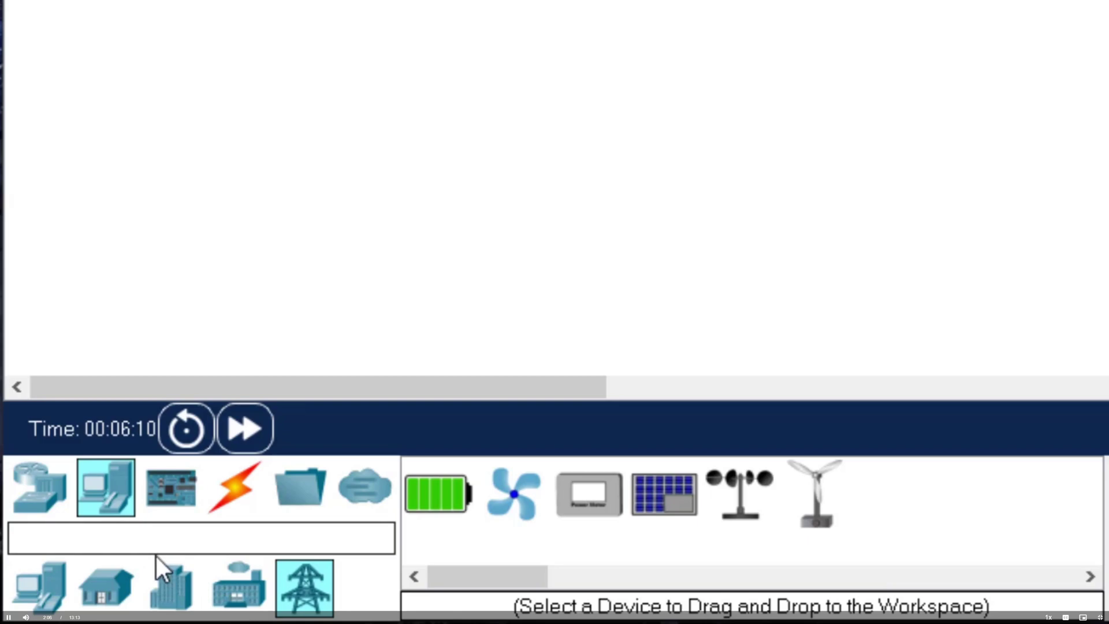
Examine the component boards, actuators and sensors, the connection cables and structured cabling, and the miscellaneous and multiuser device categories
{"action": "left_click", "coordinate": [176, 498]}
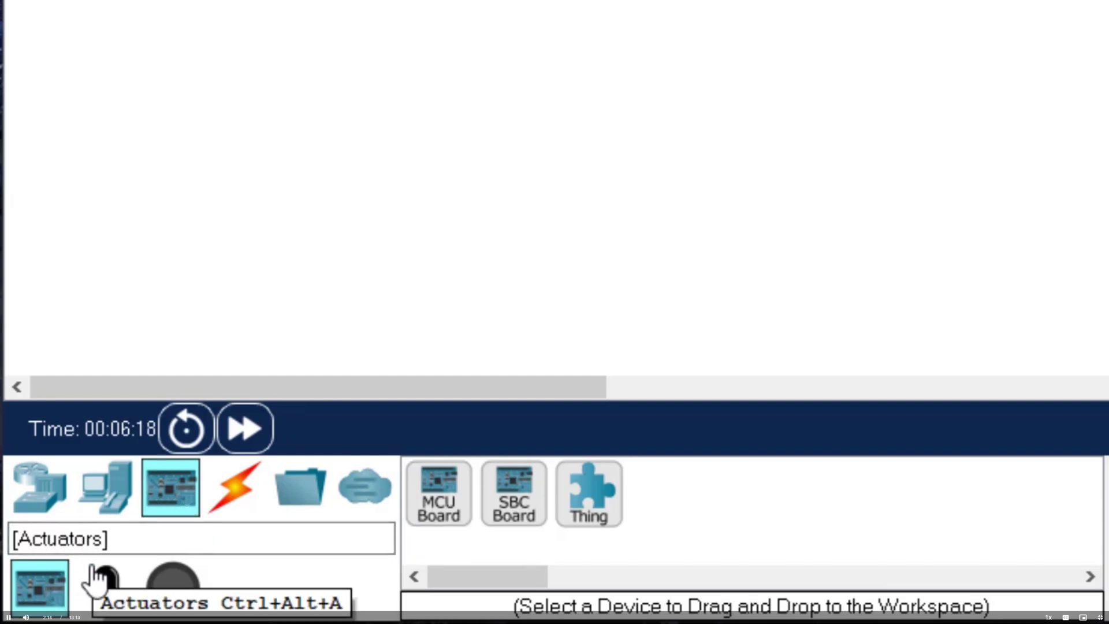
{"action": "left_click", "coordinate": [109, 592]}
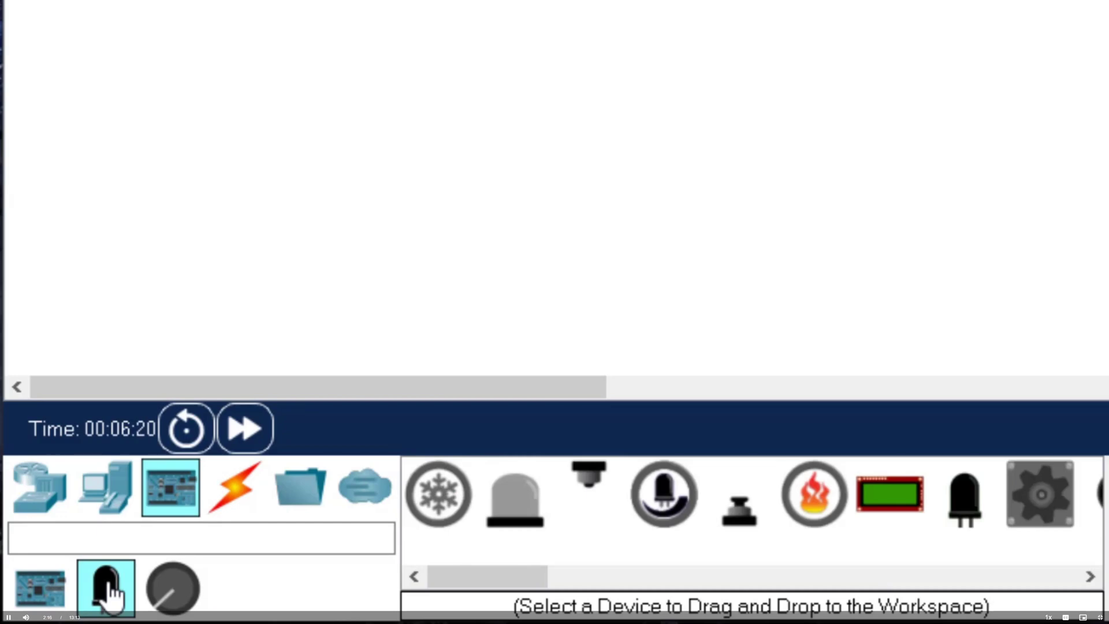
{"action": "left_click", "coordinate": [165, 587]}
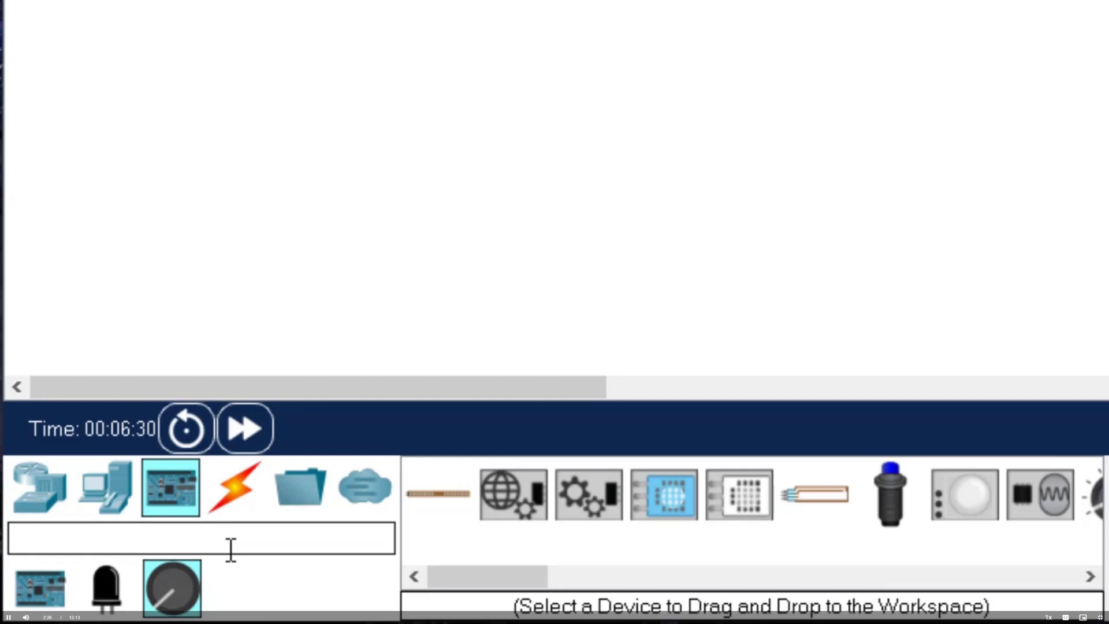
{"action": "left_click", "coordinate": [237, 509]}
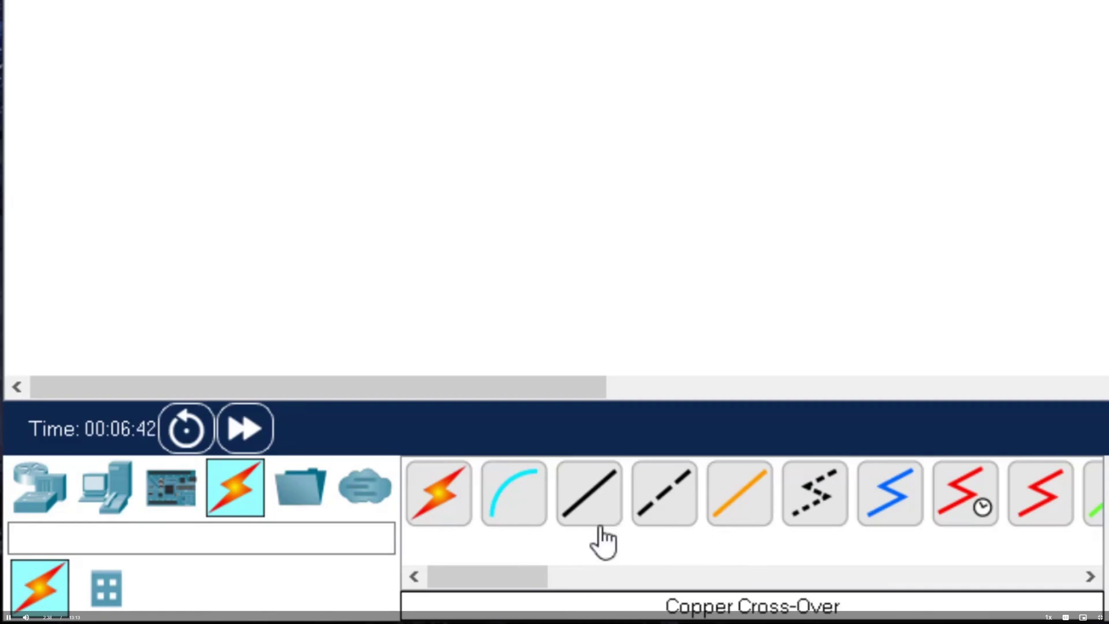
{"action": "left_click", "coordinate": [100, 589]}
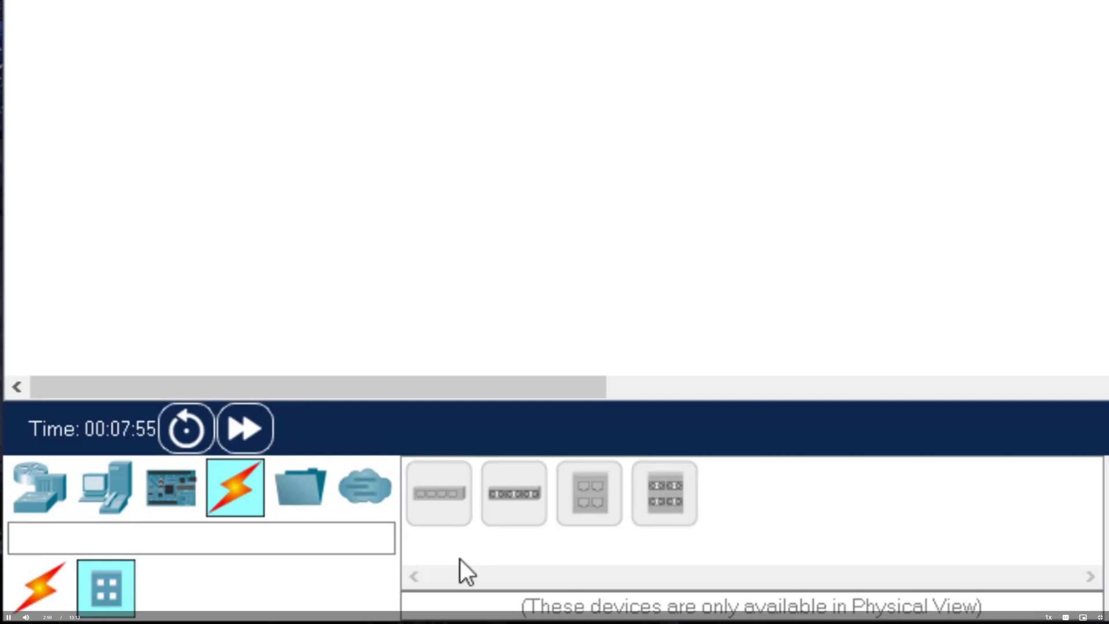
{"action": "left_click", "coordinate": [289, 508]}
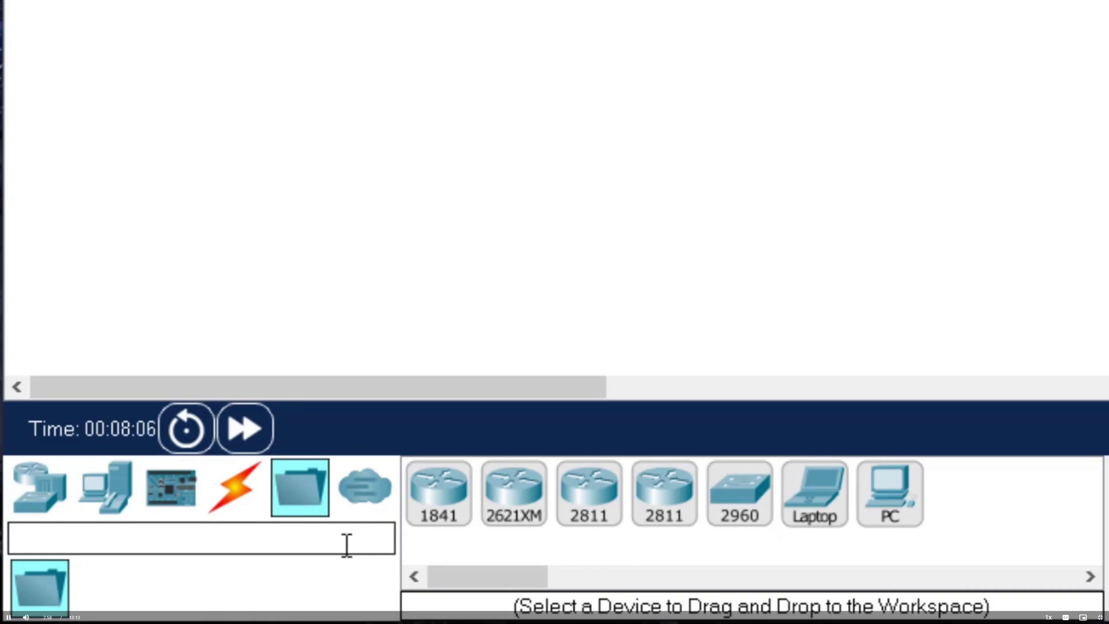
{"action": "left_click", "coordinate": [364, 508]}
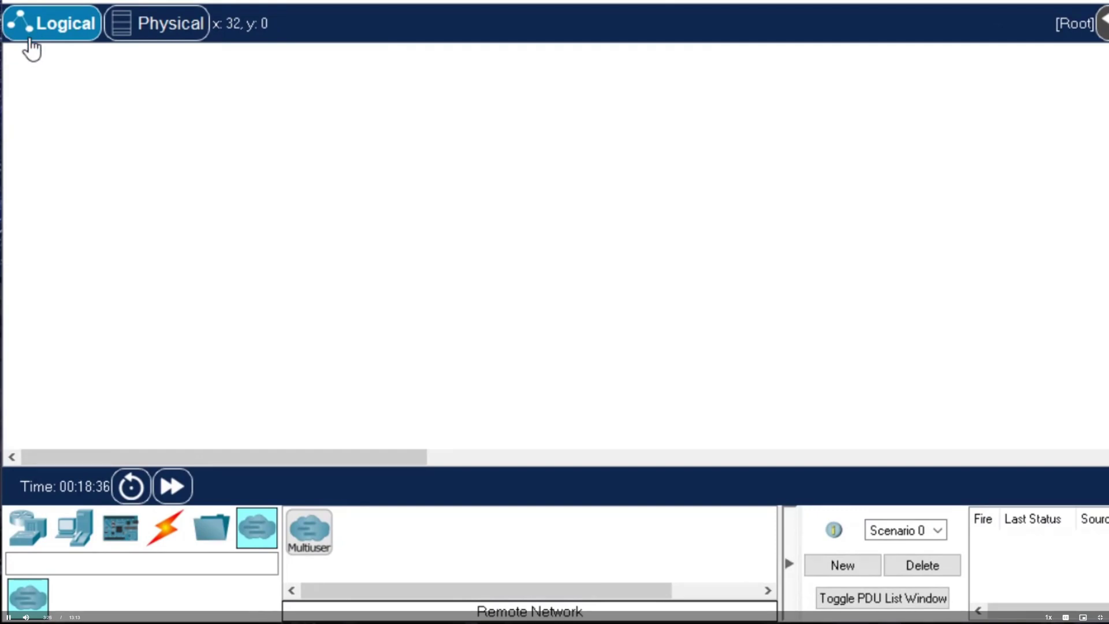
Place a 4331 router in the logical workspace and a 2960 switch below and to the right of it
{"action": "left_click", "coordinate": [28, 537]}
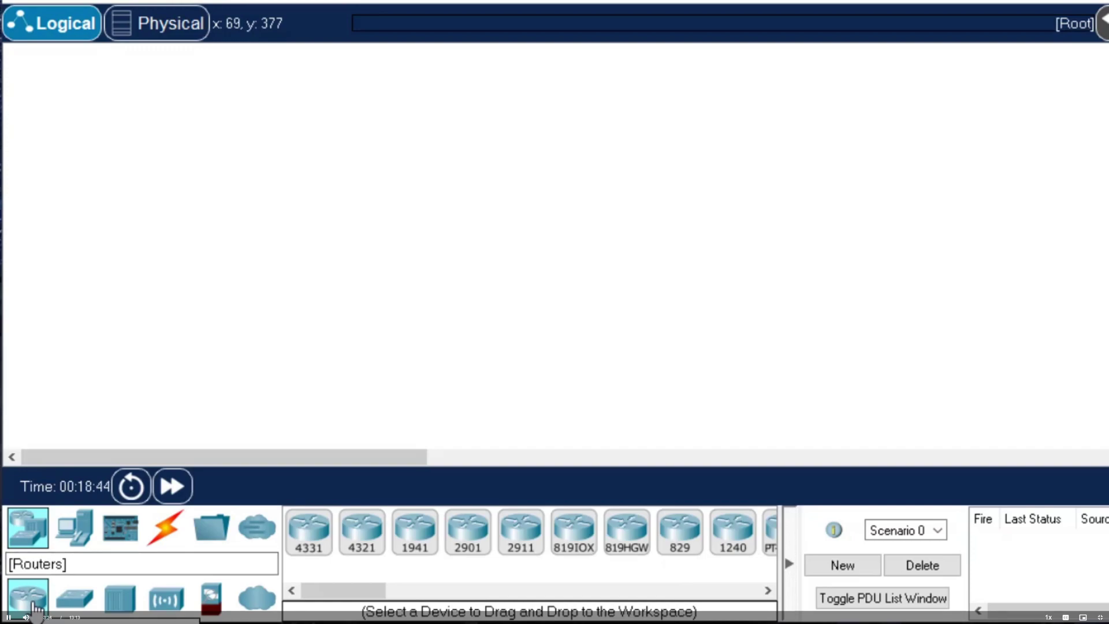
{"action": "left_click_drag", "start_coordinate": [369, 595], "coordinate": [341, 594]}
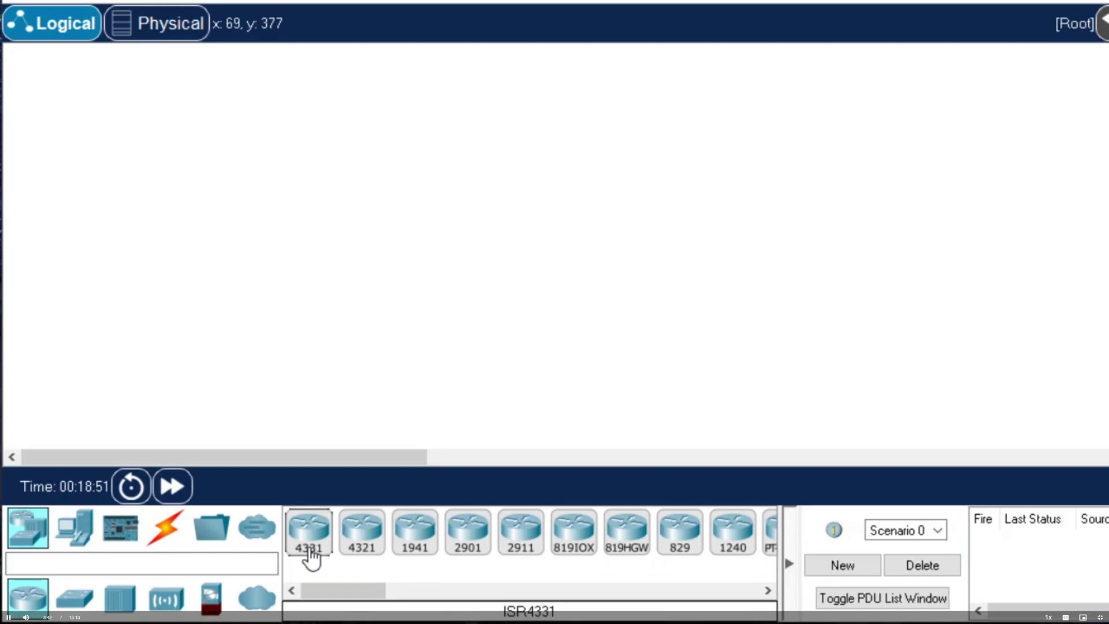
{"action": "left_click_drag", "start_coordinate": [312, 550], "coordinate": [190, 219]}
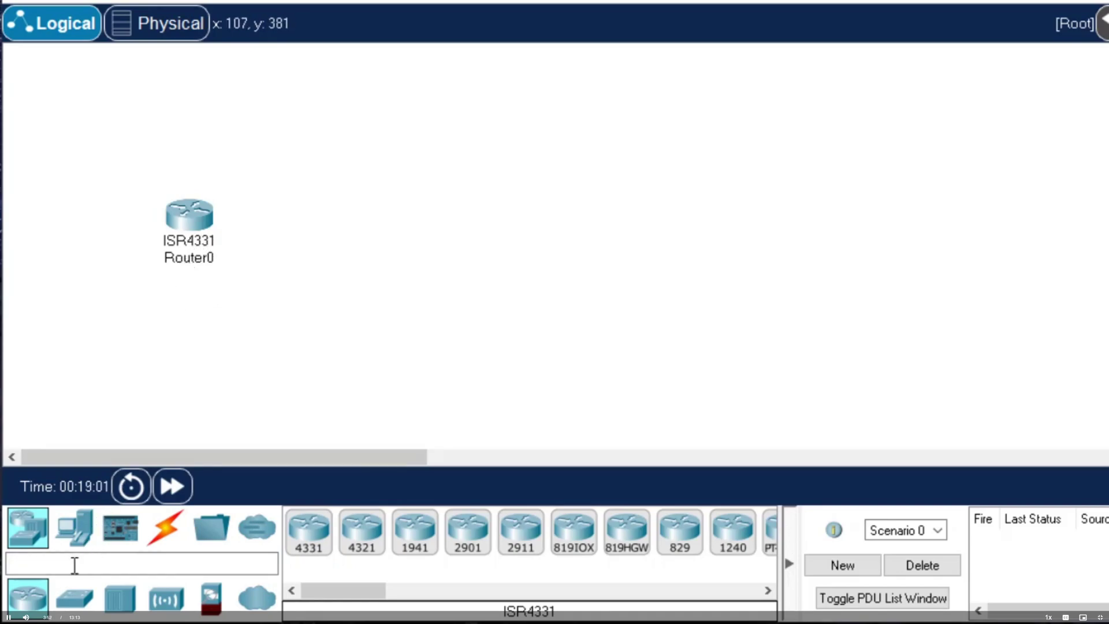
{"action": "left_click", "coordinate": [76, 601]}
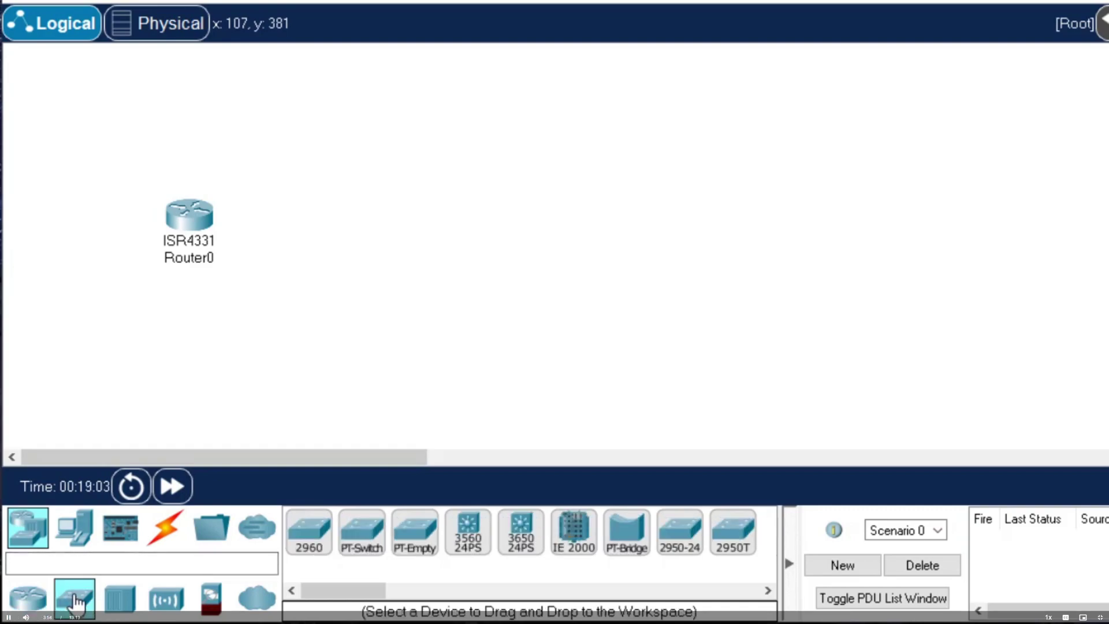
{"action": "left_click", "coordinate": [312, 546]}
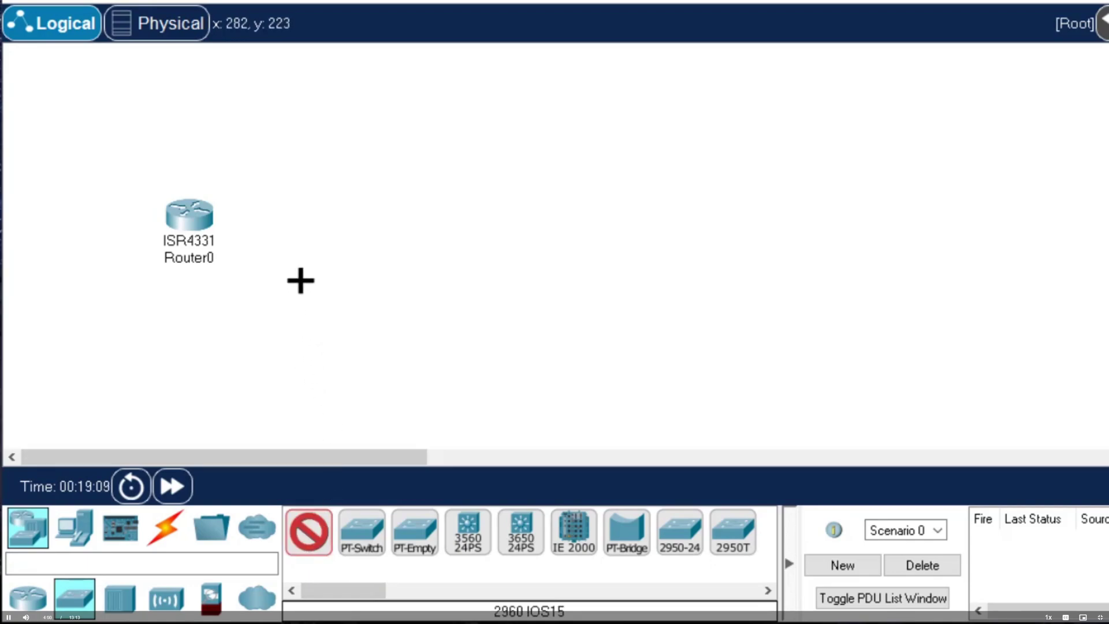
{"action": "left_click", "coordinate": [303, 277]}
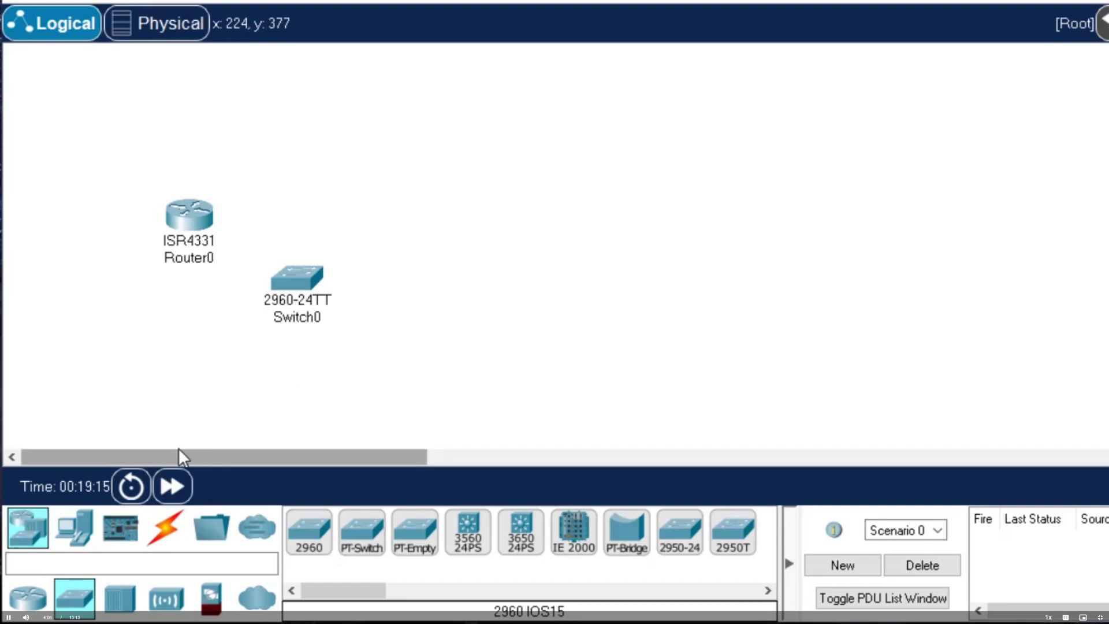
Add a PC to the upper right of the switch and a laptop to its lower right
{"action": "left_click", "coordinate": [77, 536]}
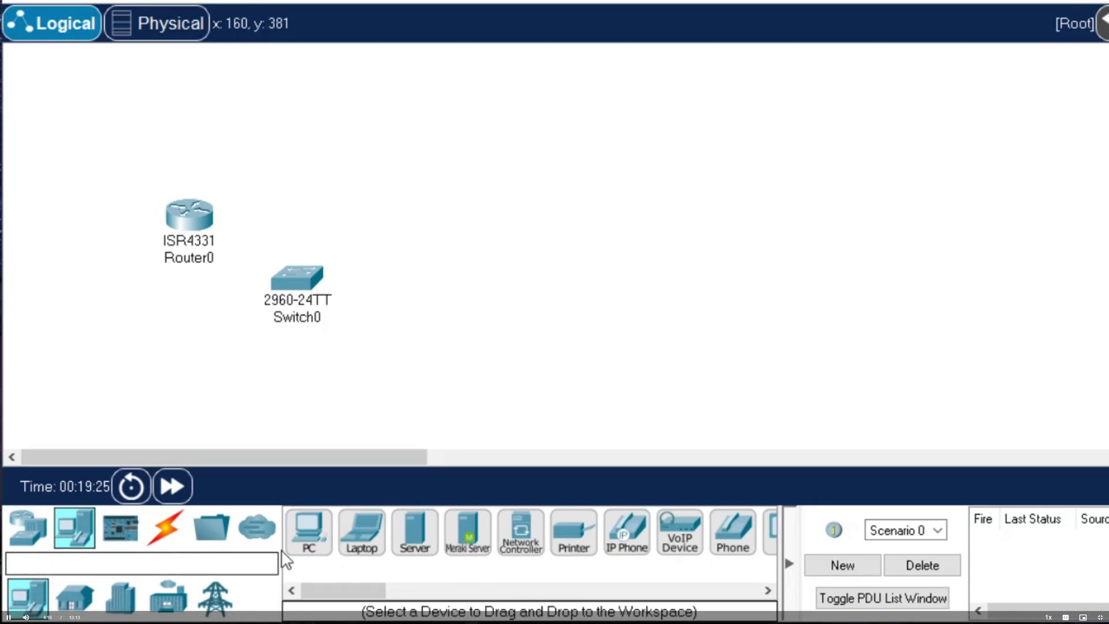
{"action": "left_click", "coordinate": [310, 544]}
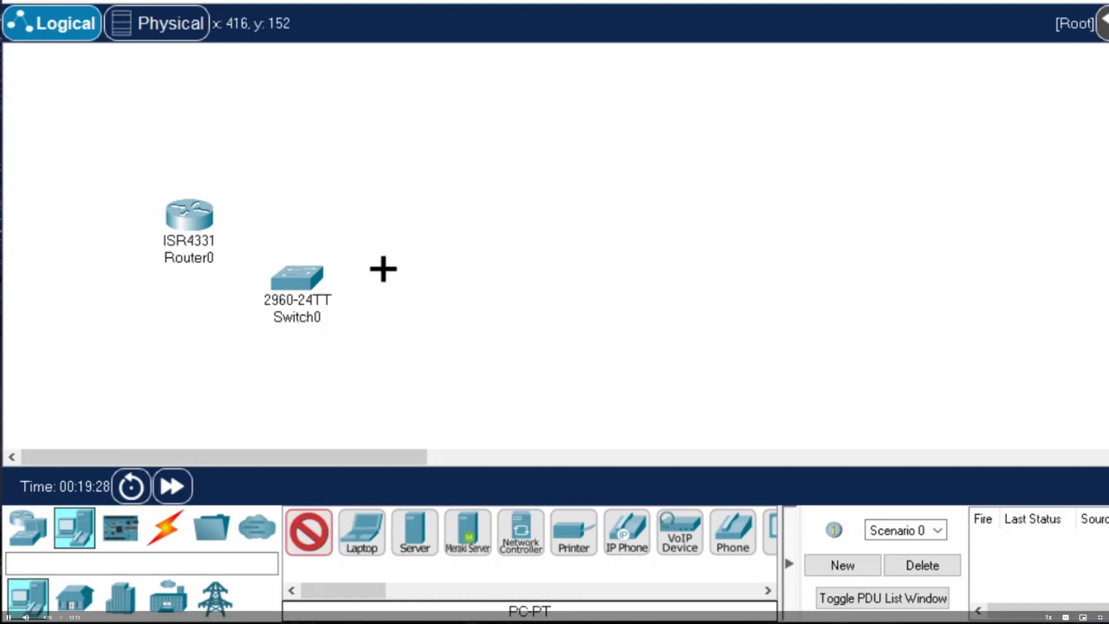
{"action": "left_click", "coordinate": [443, 206]}
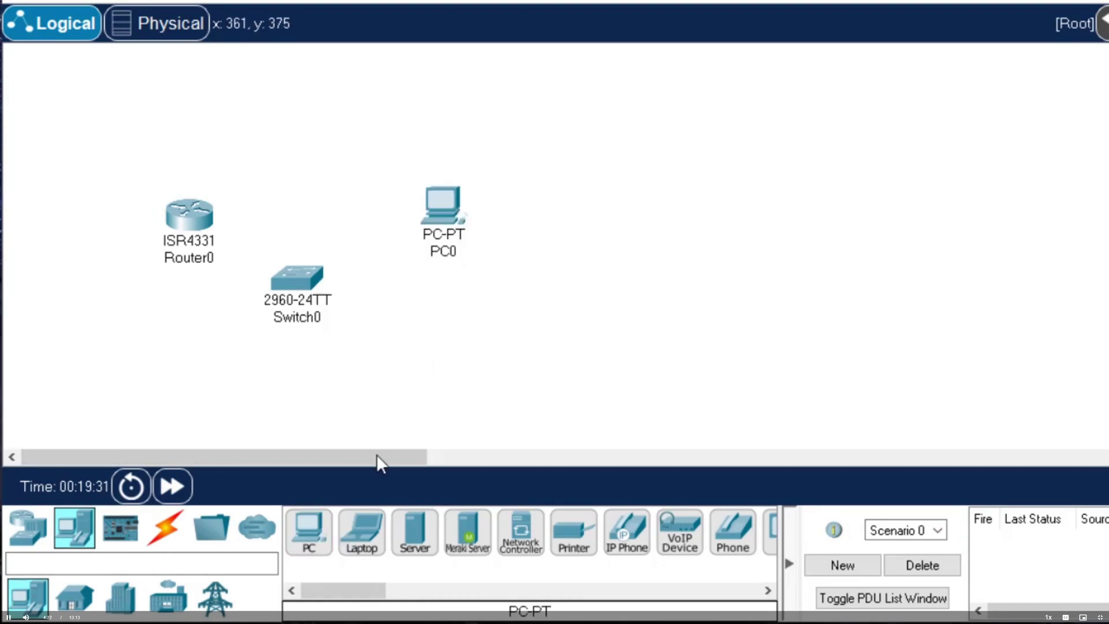
{"action": "left_click", "coordinate": [370, 546]}
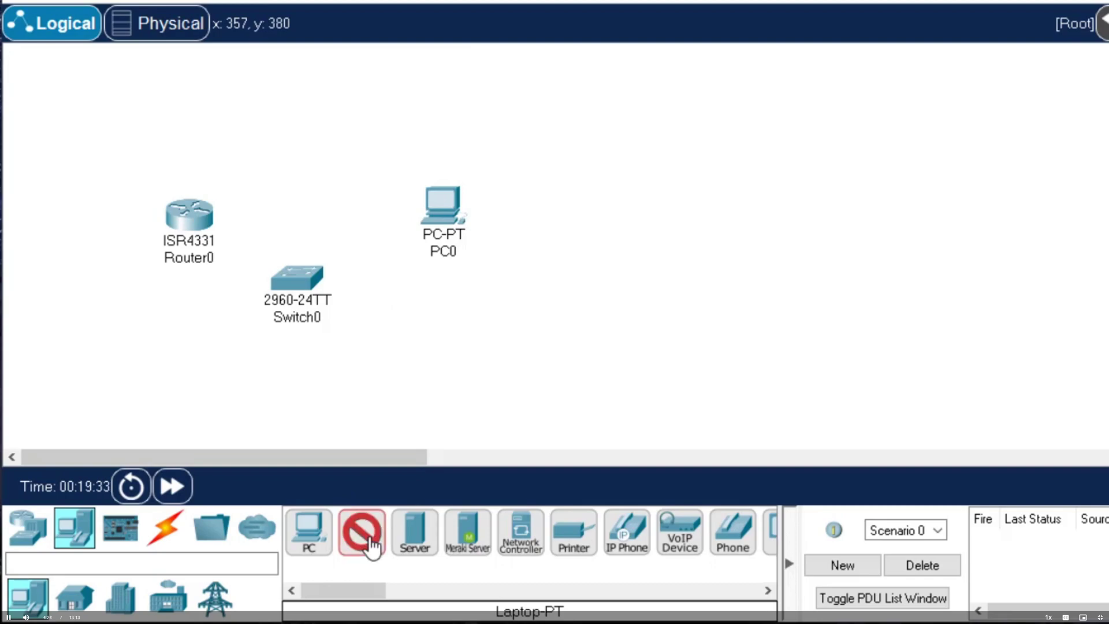
{"action": "left_click", "coordinate": [418, 342]}
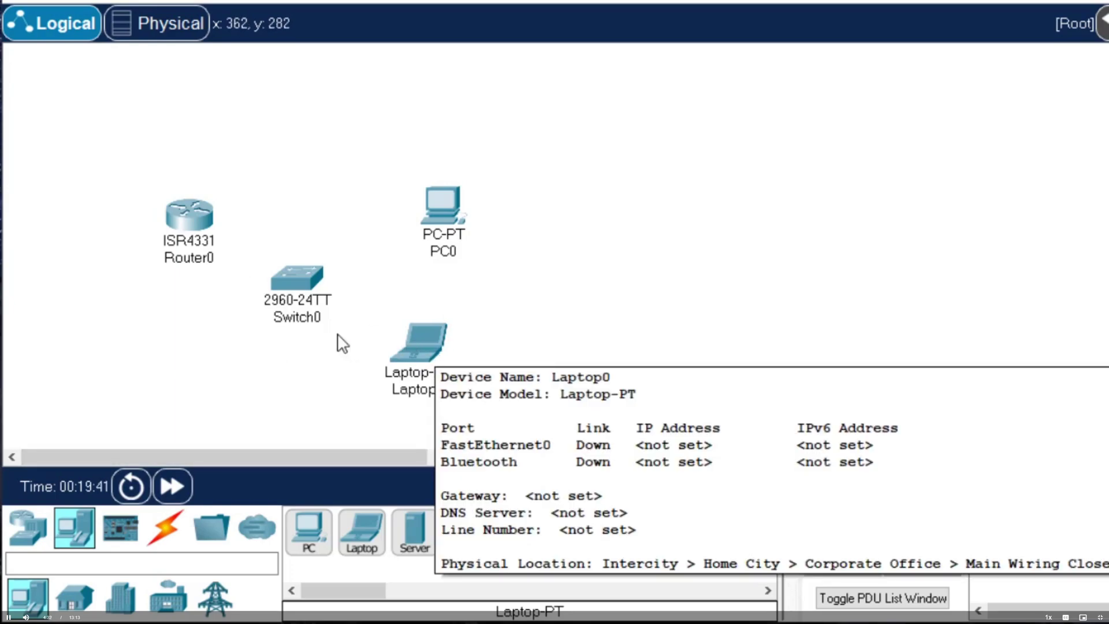
Connect PC0's FastEthernet0 port to a FastEthernet port on Switch0 with a copper straight-through cable
{"action": "left_click", "coordinate": [167, 530]}
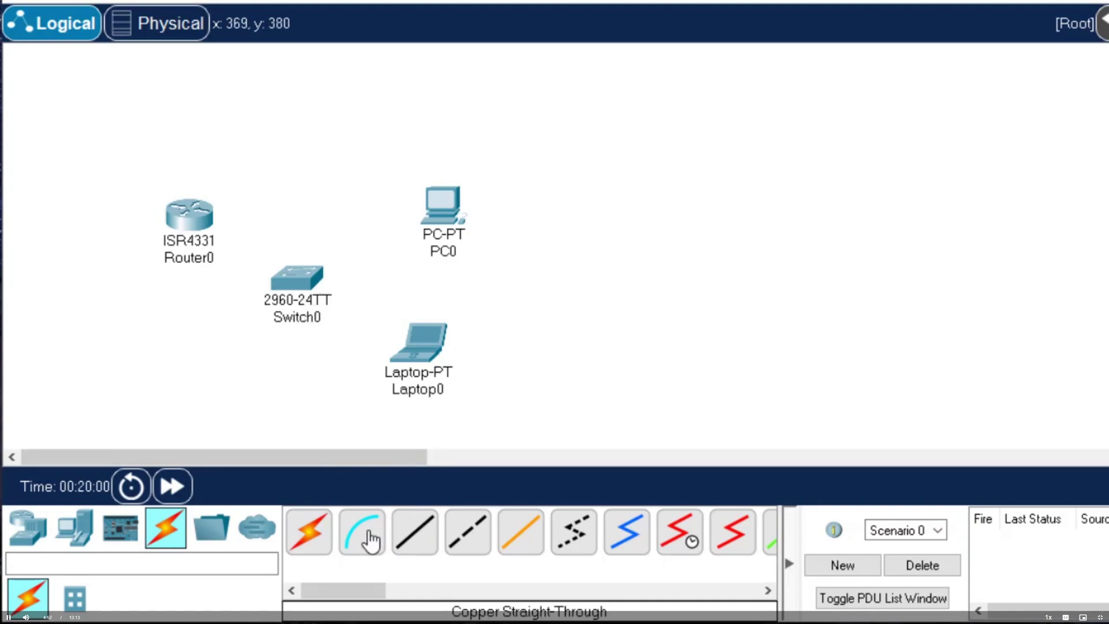
{"action": "left_click", "coordinate": [427, 540]}
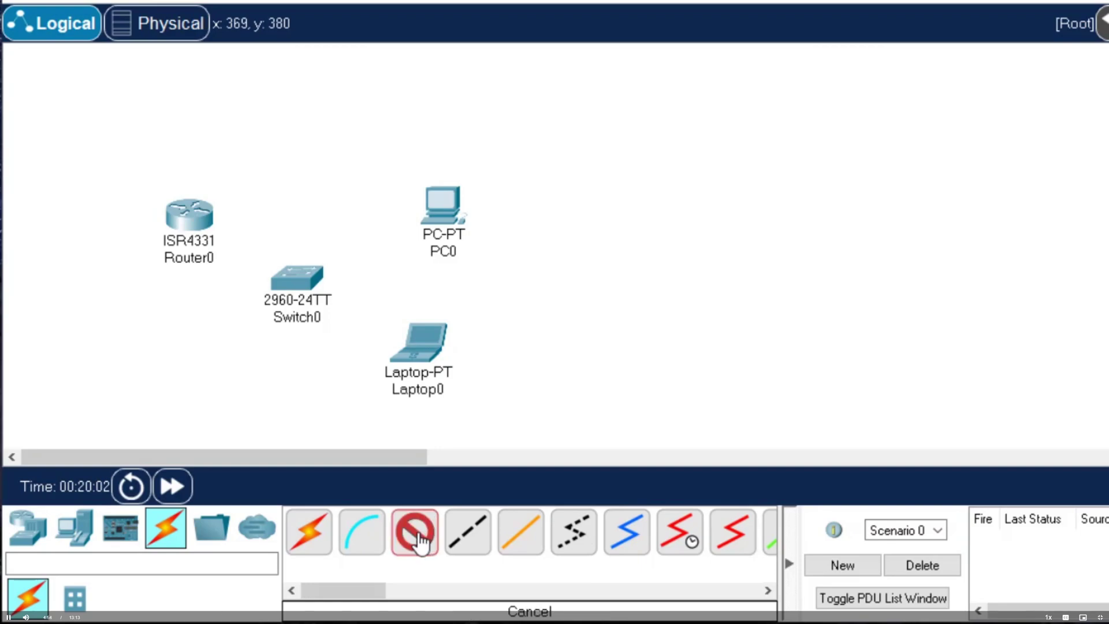
{"action": "left_click", "coordinate": [442, 218]}
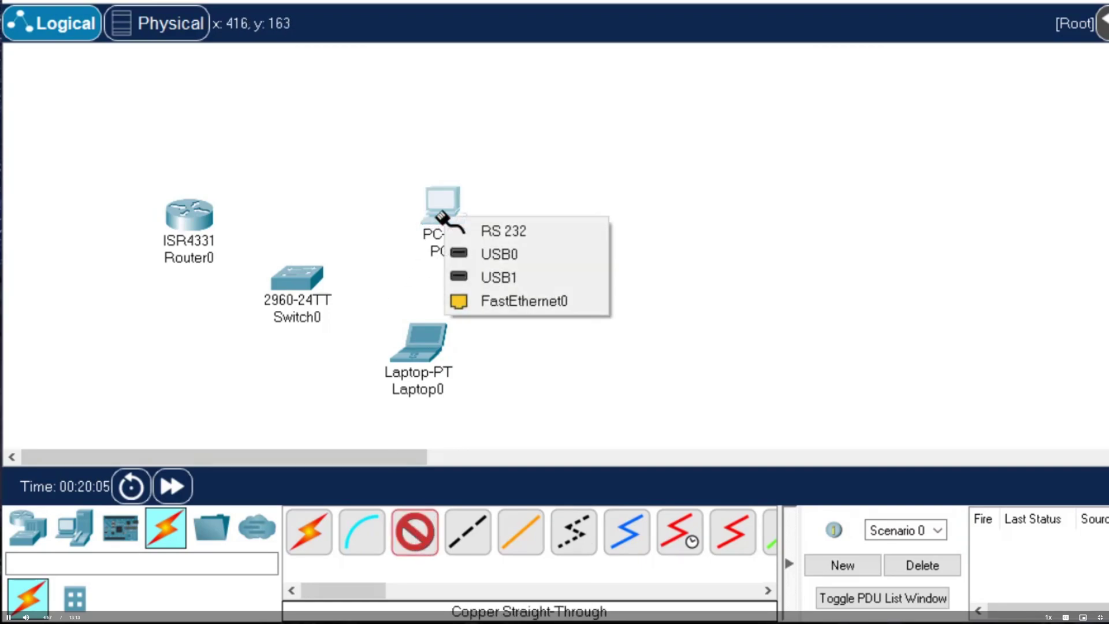
{"action": "left_click", "coordinate": [542, 302]}
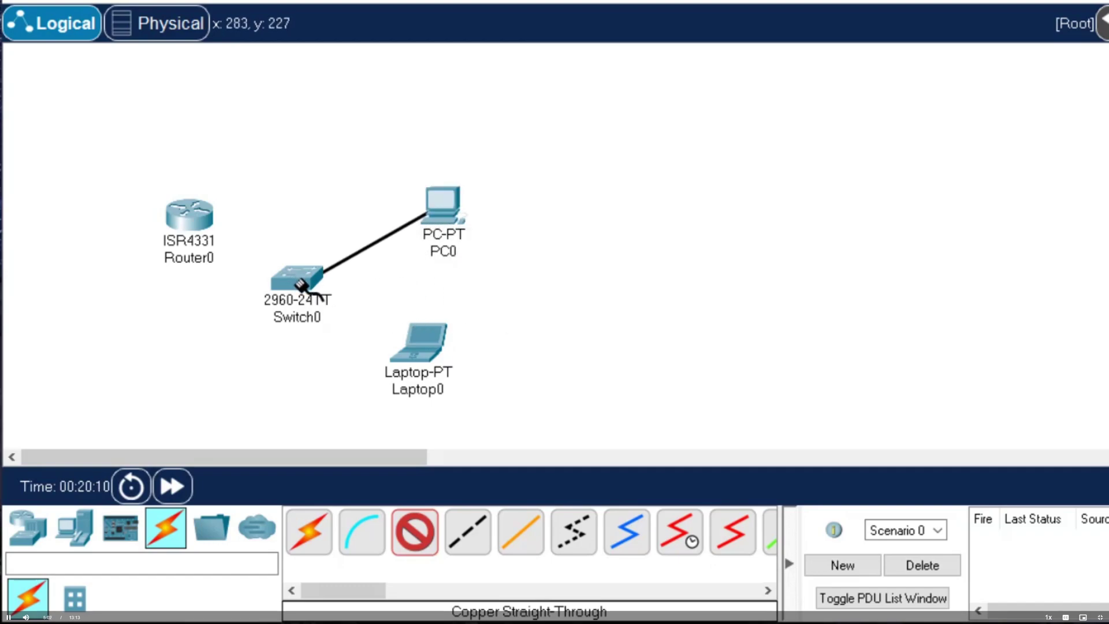
{"action": "left_click", "coordinate": [296, 283]}
{"action": "left_click", "coordinate": [354, 272]}
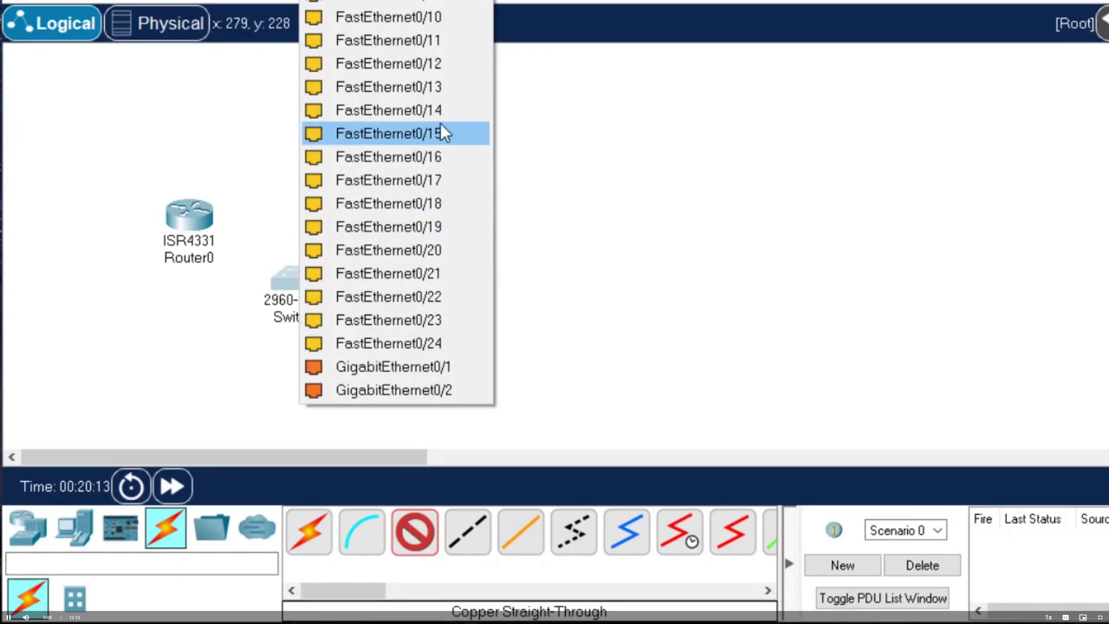
{"action": "left_click", "coordinate": [442, 17]}
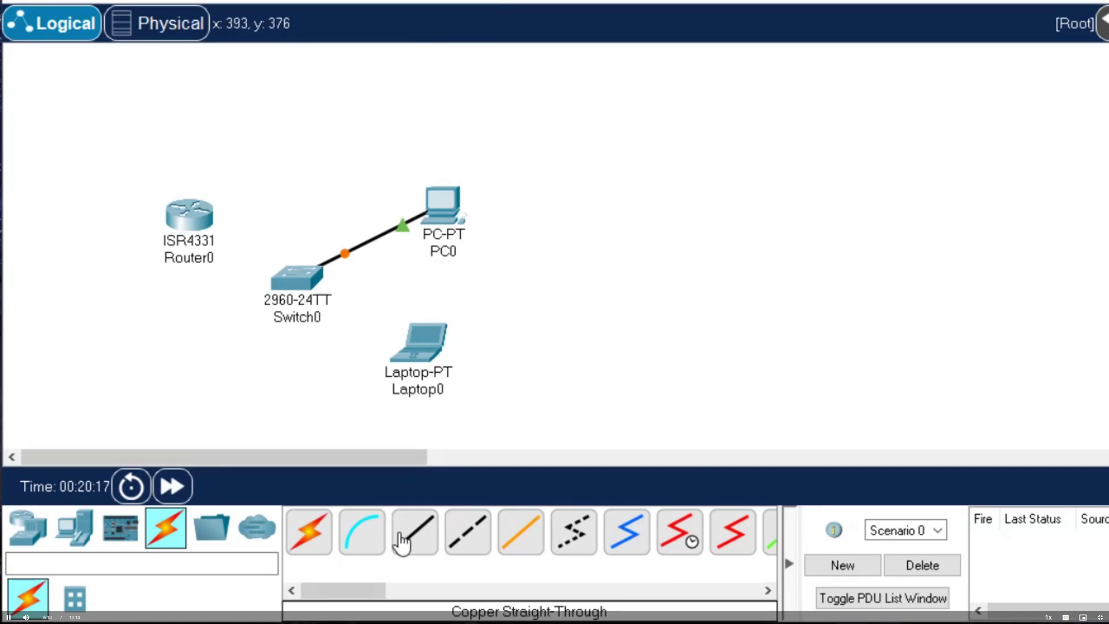
Connect Laptop0's FastEthernet0 port to Switch0's FastEthernet0/20 port with a copper straight-through cable
{"action": "left_click", "coordinate": [426, 523]}
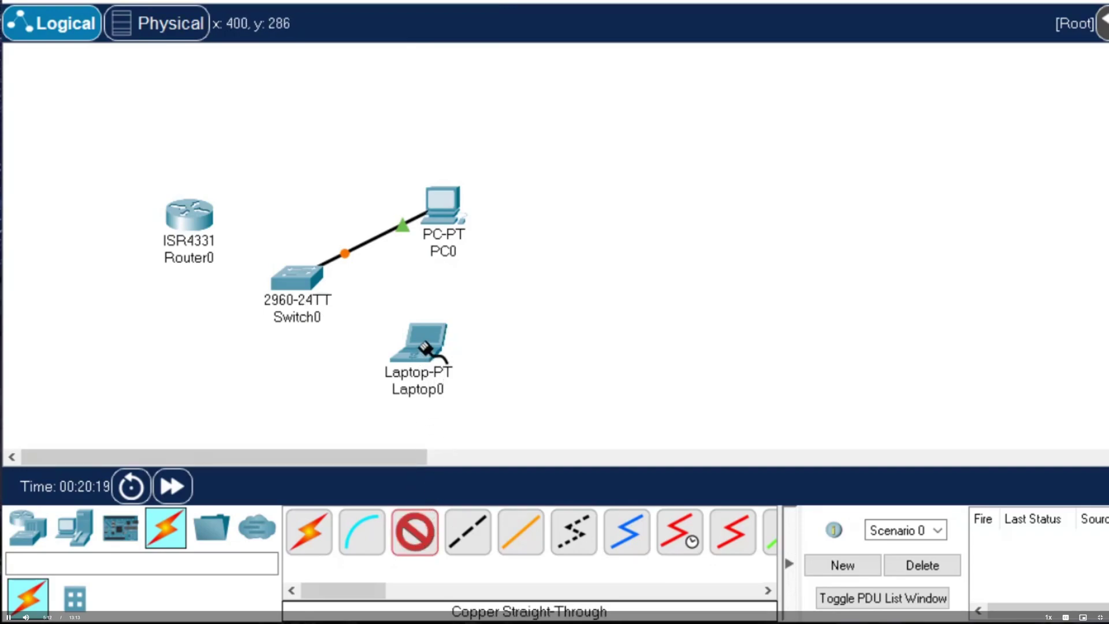
{"action": "left_click", "coordinate": [425, 349]}
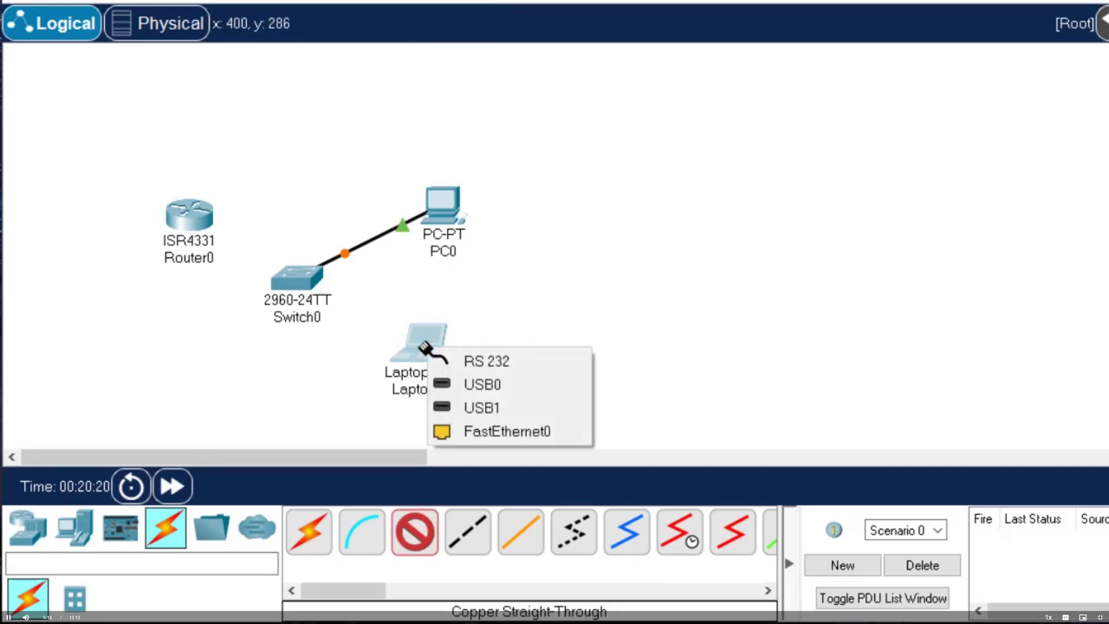
{"action": "left_click", "coordinate": [518, 431]}
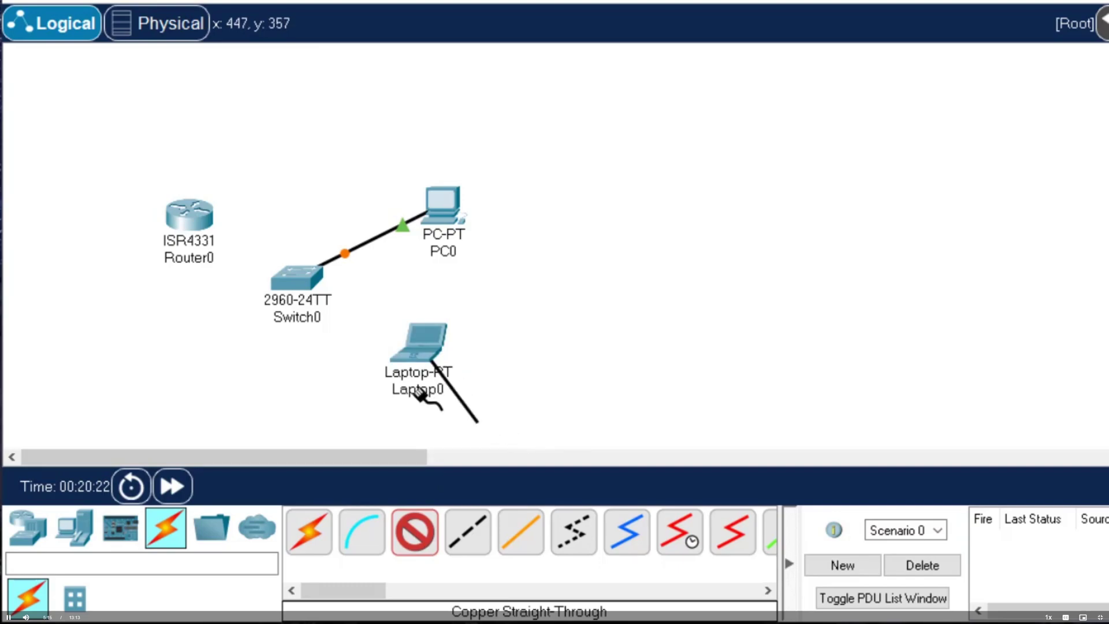
{"action": "left_click", "coordinate": [290, 284]}
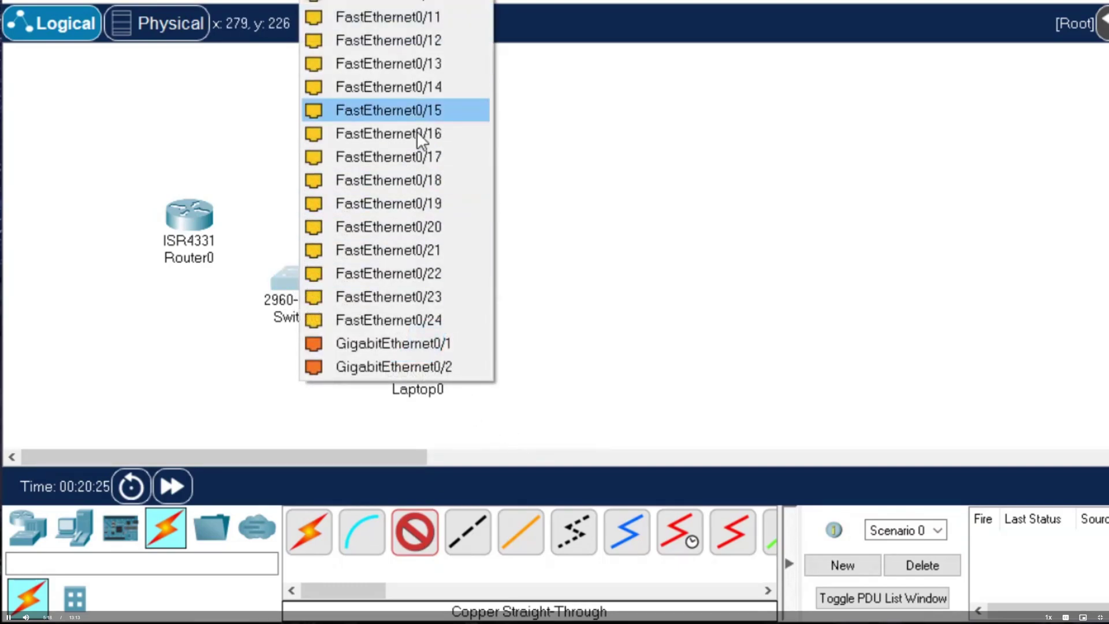
{"action": "left_click", "coordinate": [432, 226]}
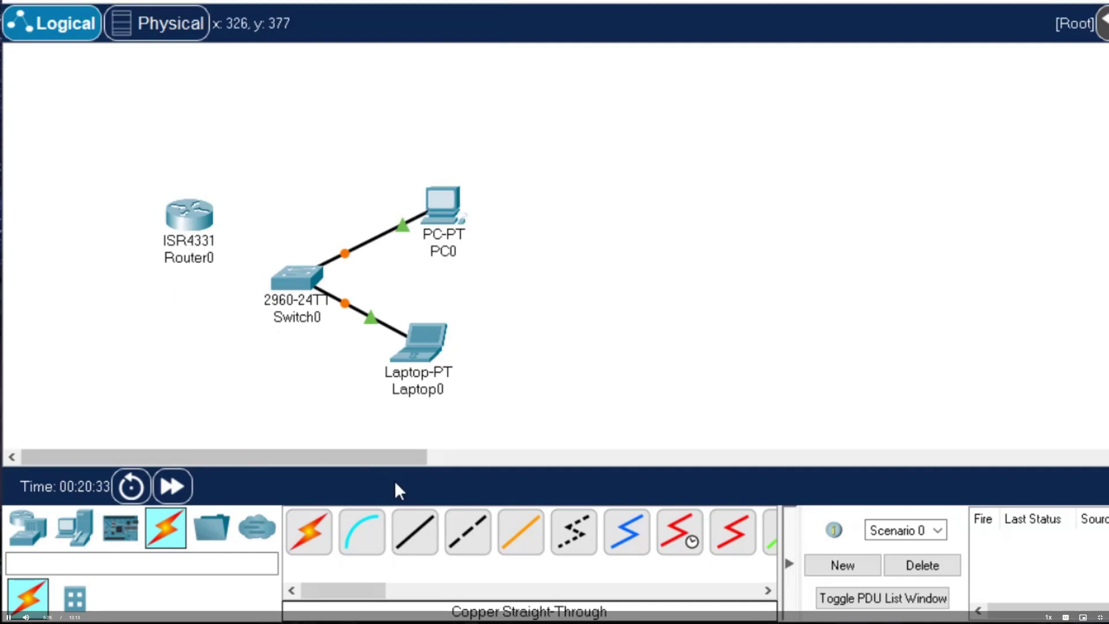
Connect Switch0's GigabitEthernet0/2 to Router0's GigabitEthernet0/0/0 with a copper straight-through cable and move the router slightly up and away from the switch
{"action": "left_click", "coordinate": [426, 531]}
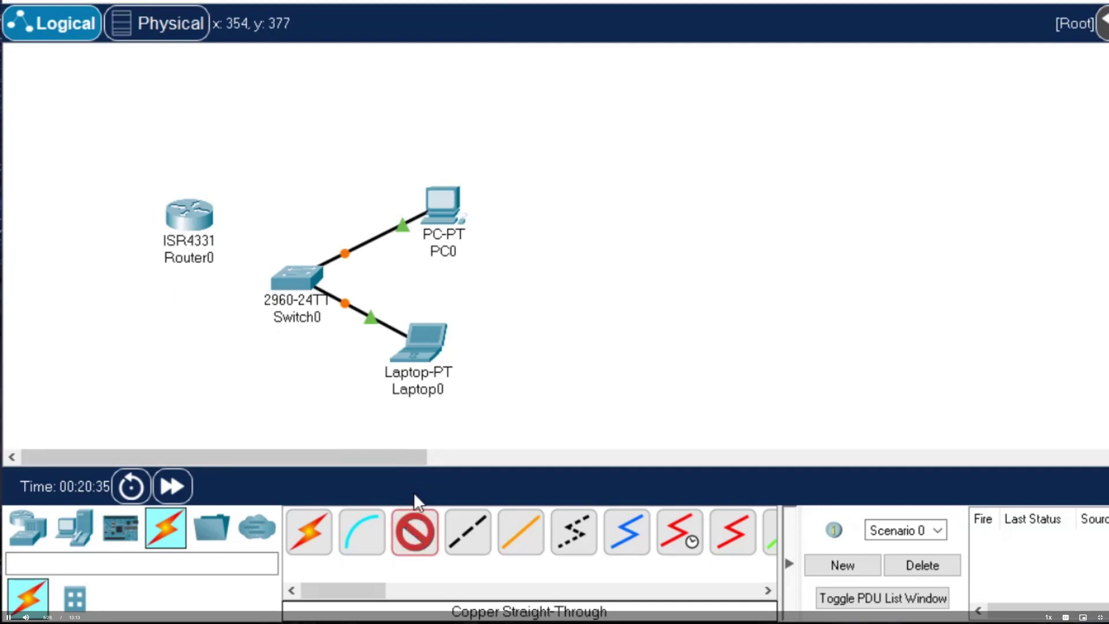
{"action": "left_click", "coordinate": [294, 279]}
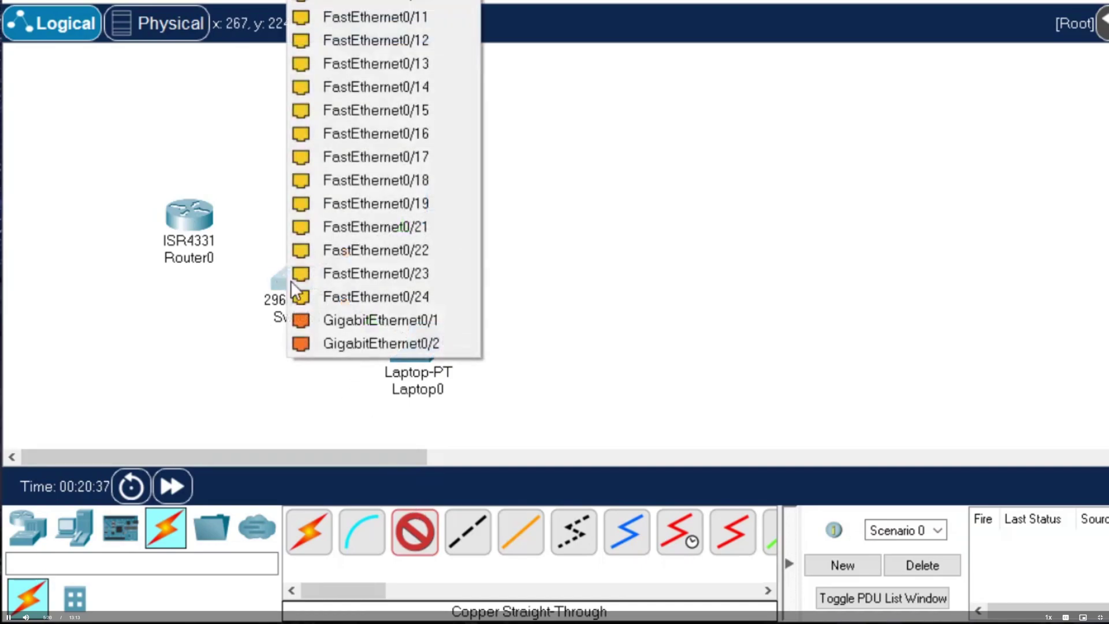
{"action": "left_click", "coordinate": [432, 342]}
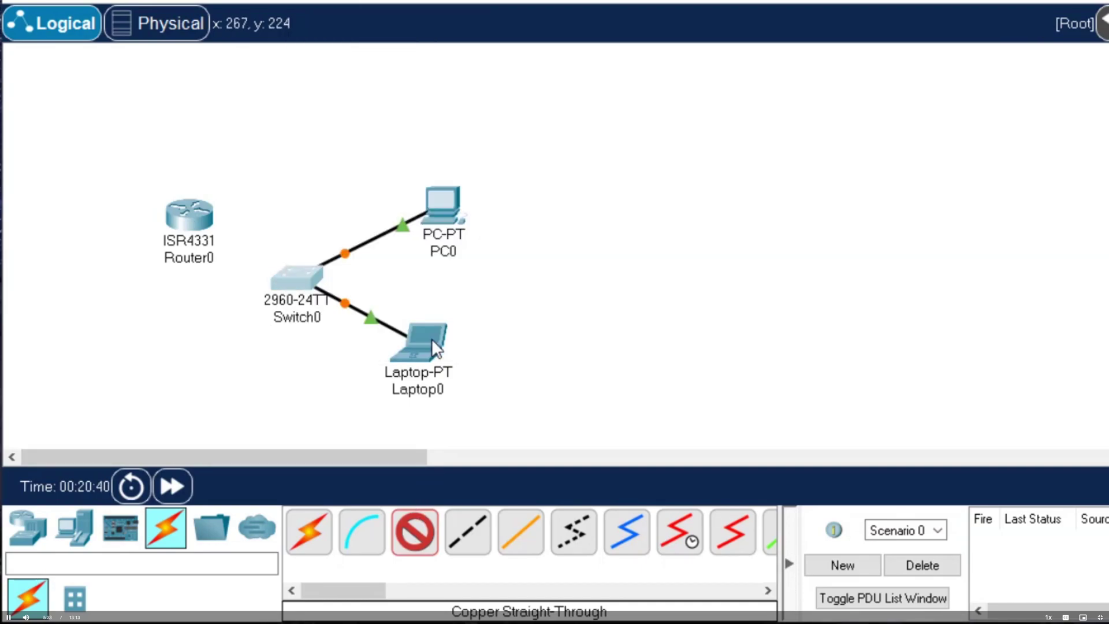
{"action": "left_click", "coordinate": [193, 222]}
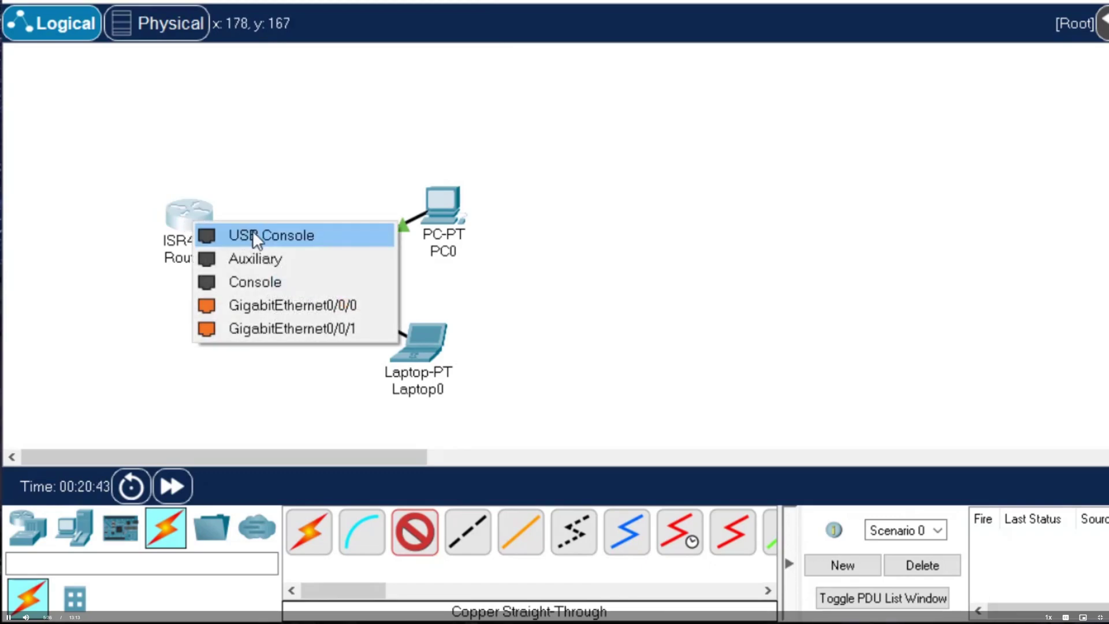
{"action": "left_click", "coordinate": [322, 303]}
{"action": "left_click_drag", "start_coordinate": [193, 224], "coordinate": [150, 204]}
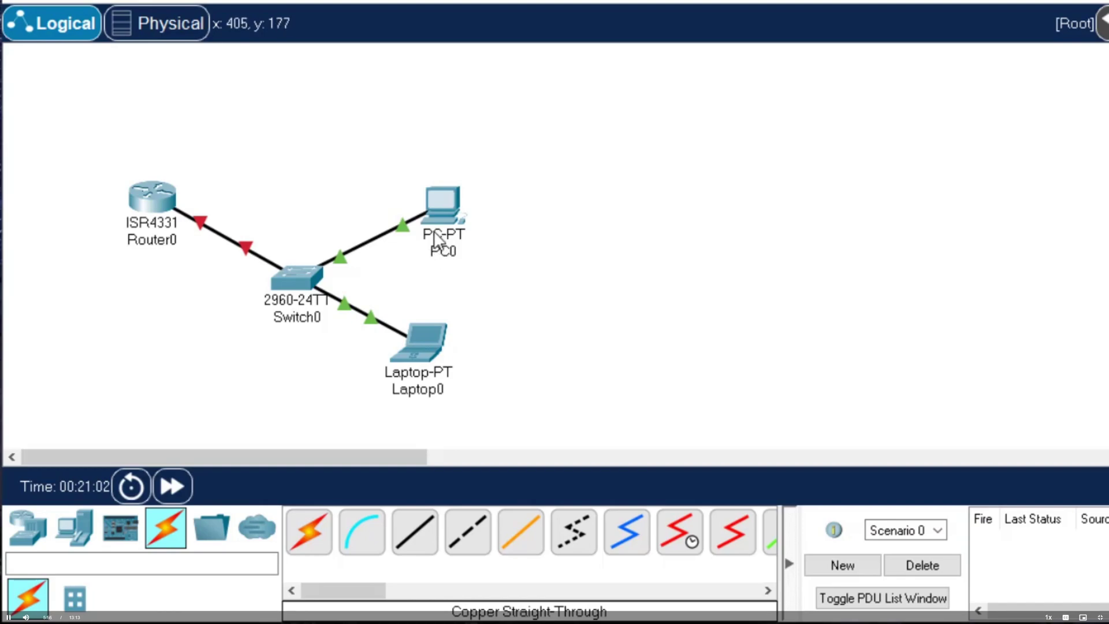
Show the physical view of the Main Wiring Closet and move the laptop off the PC tower onto the table beside it
{"action": "mouse_move", "coordinate": [442, 234]}
{"action": "left_click", "coordinate": [167, 25]}
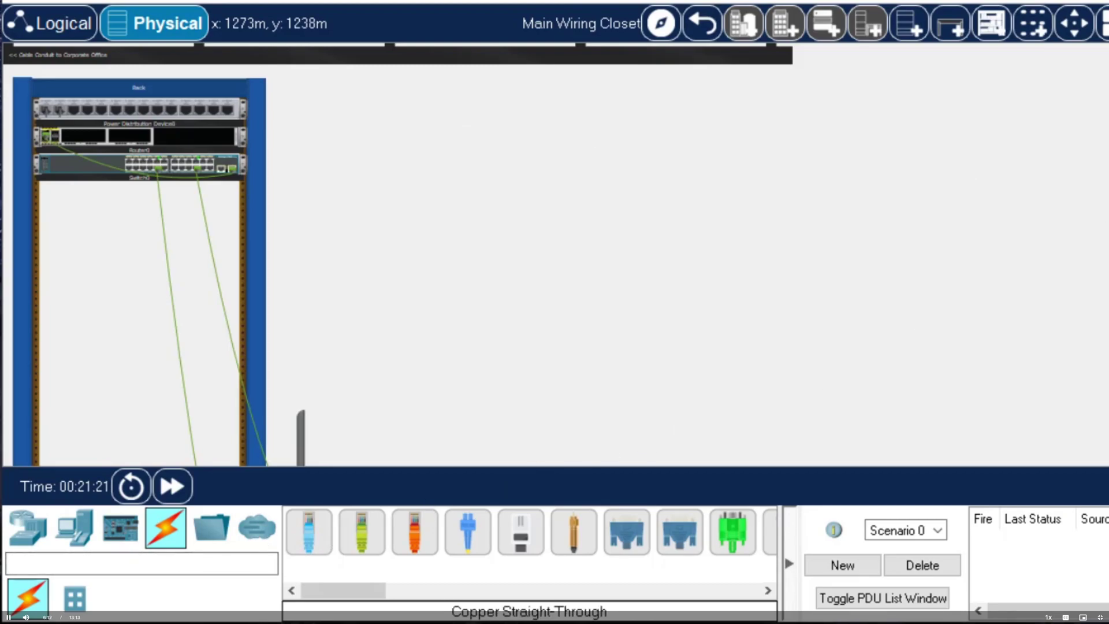
{"action": "scroll", "coordinate": [398, 254], "scroll_direction": "down", "scroll_amount": 3}
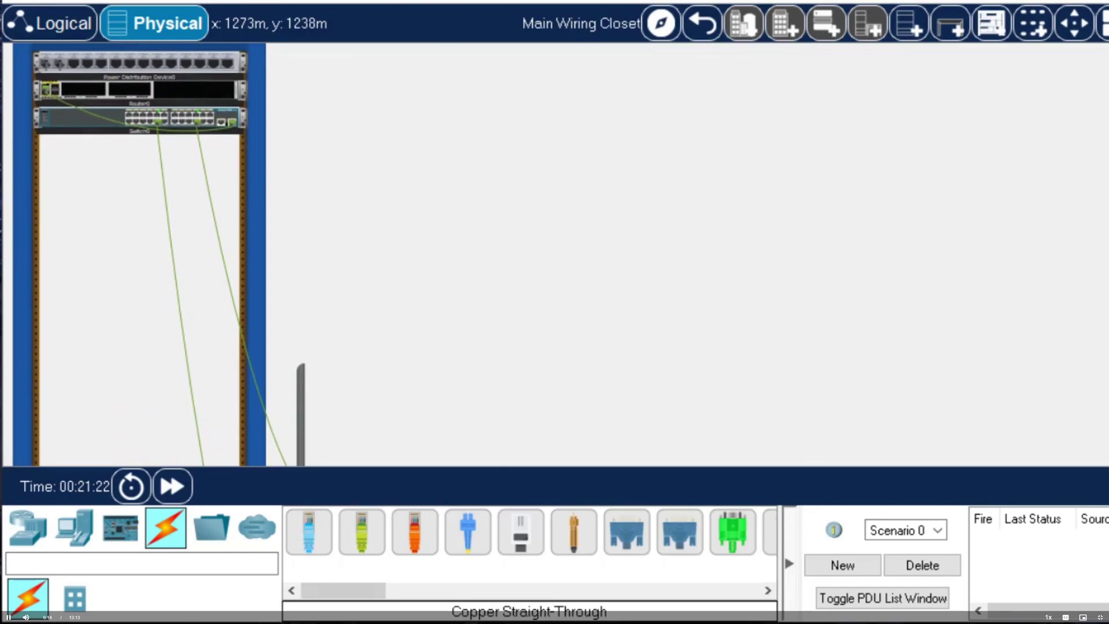
{"action": "scroll", "coordinate": [398, 255], "scroll_direction": "down", "scroll_amount": 5}
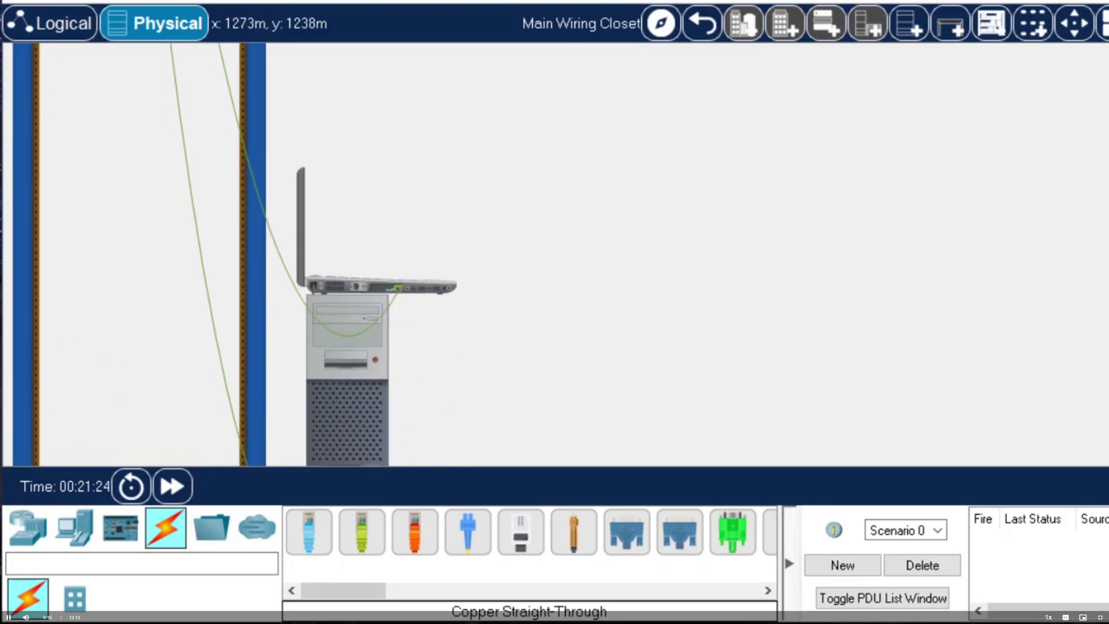
{"action": "scroll", "coordinate": [397, 254], "scroll_direction": "down", "scroll_amount": 2}
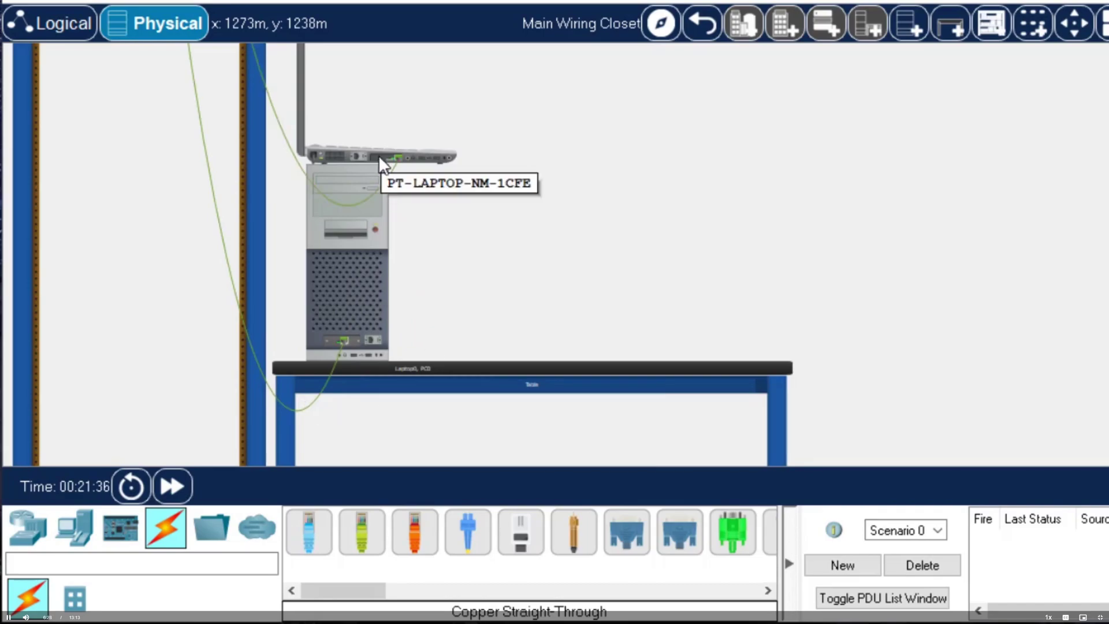
{"action": "left_click_drag", "start_coordinate": [379, 153], "coordinate": [661, 324]}
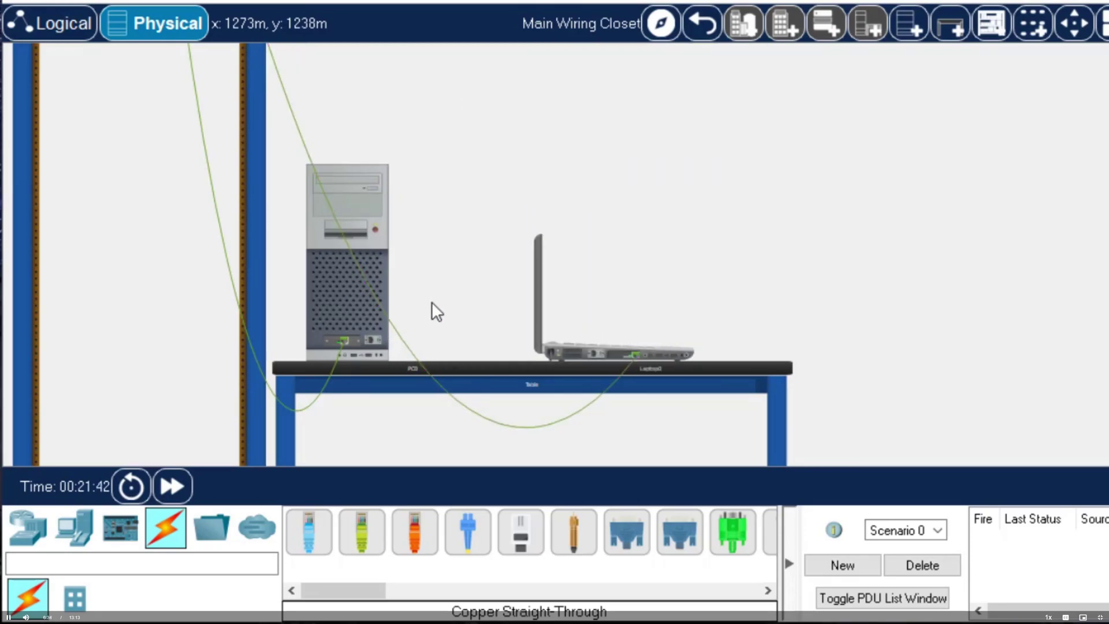
Move Switch0 and Router0 lower in the rack, leaving a gap above each device
{"action": "scroll", "coordinate": [431, 306], "scroll_direction": "up", "scroll_amount": 10}
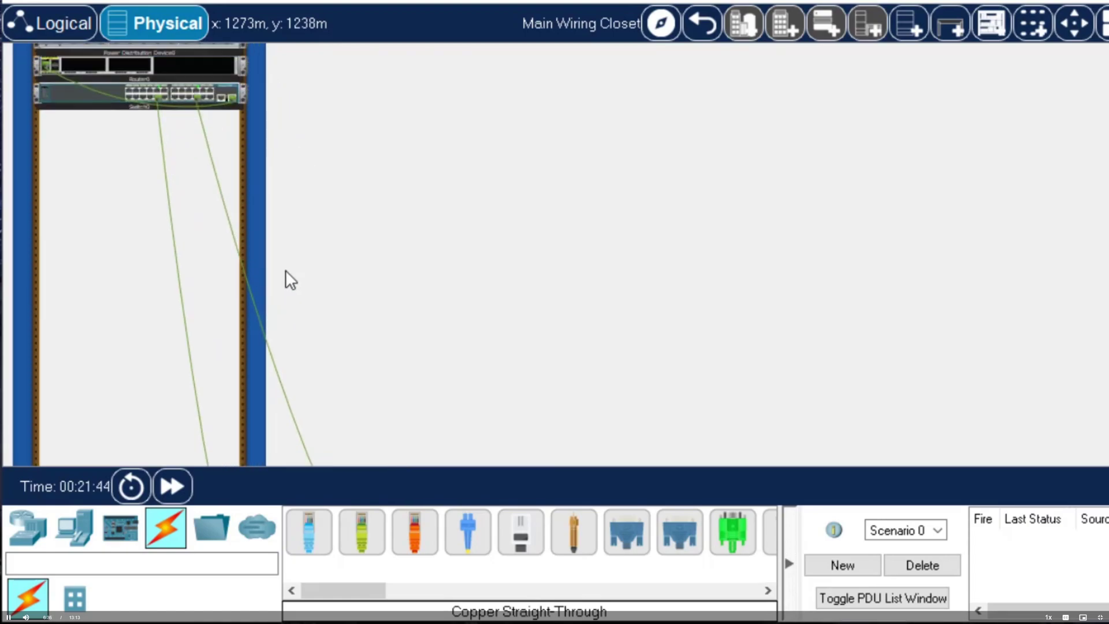
{"action": "scroll", "coordinate": [290, 281], "scroll_direction": "up", "scroll_amount": 2}
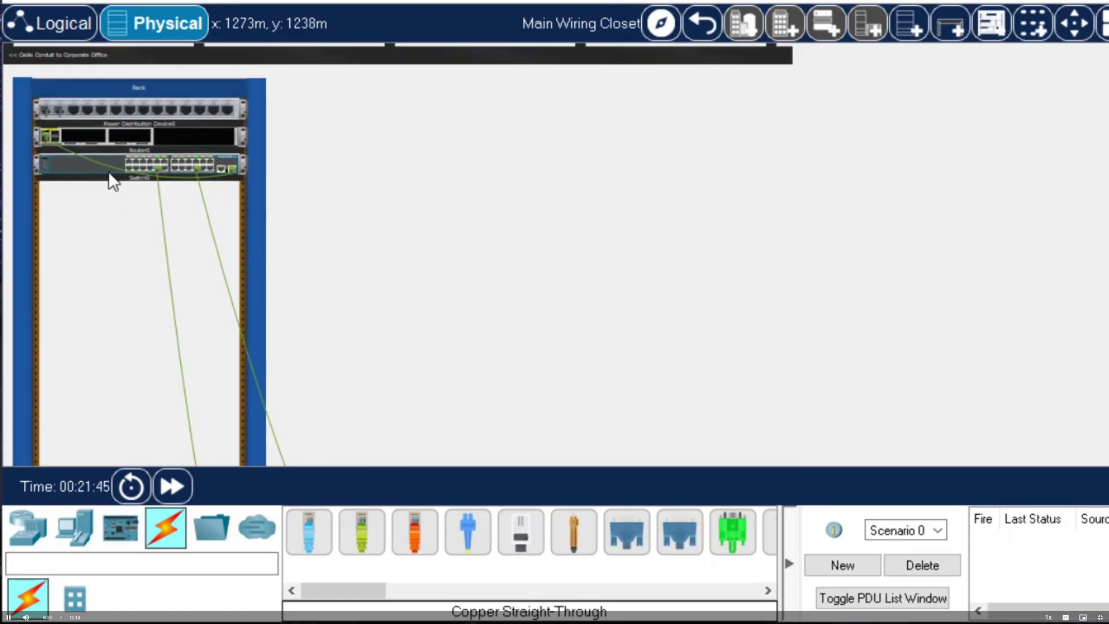
{"action": "left_click_drag", "start_coordinate": [77, 171], "coordinate": [77, 234]}
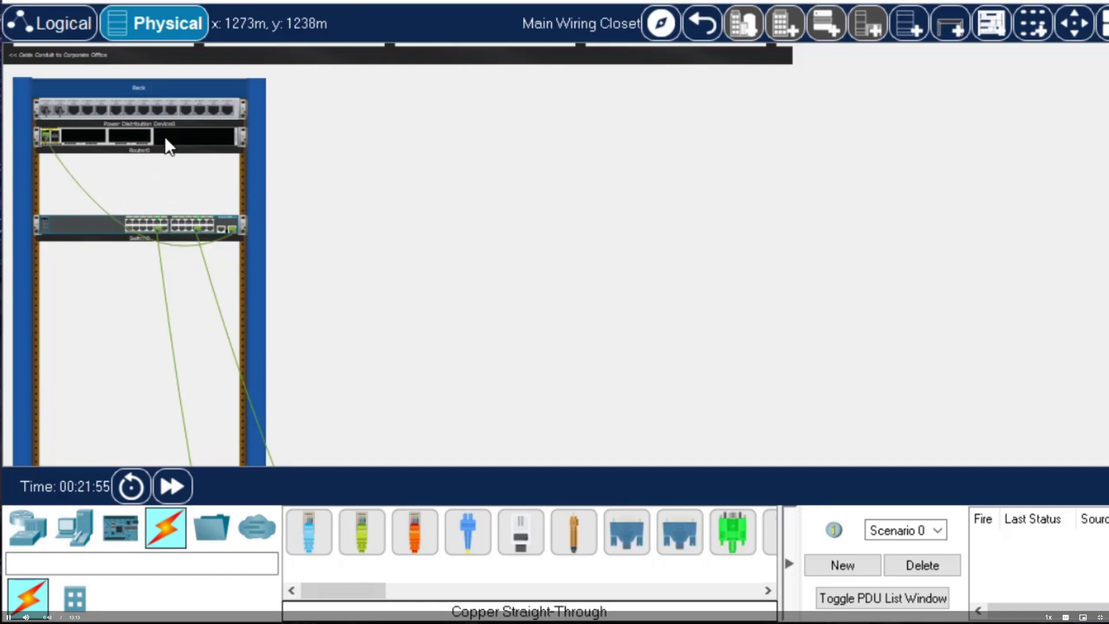
{"action": "left_click_drag", "start_coordinate": [165, 134], "coordinate": [168, 182]}
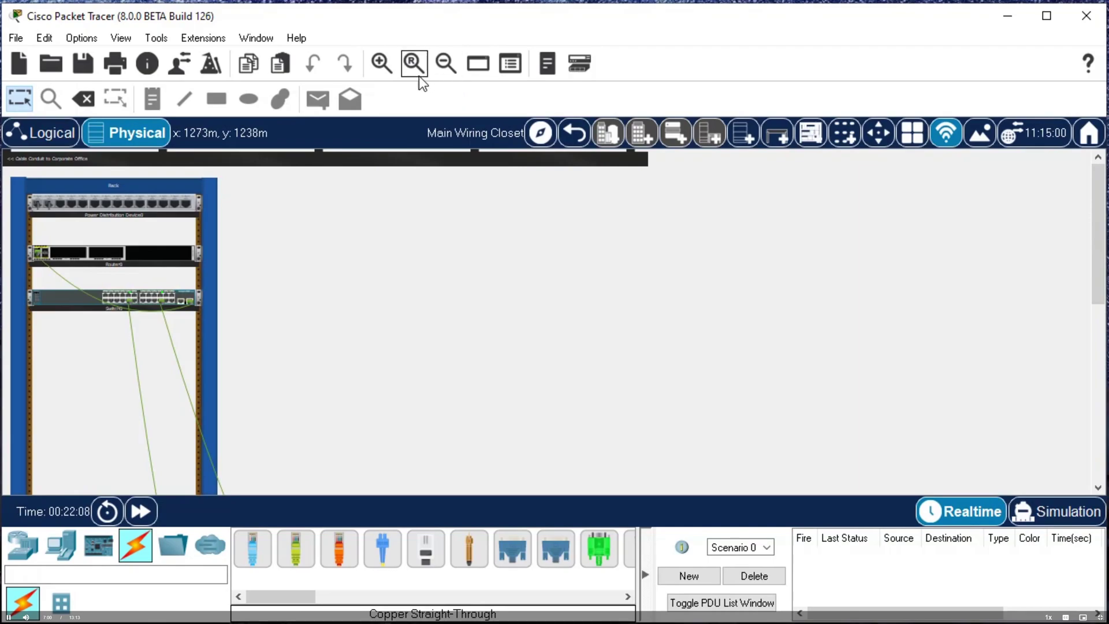
Examine an enlarged view of the rack devices and the cables running down to the PC and laptop on the table
{"action": "left_click", "coordinate": [381, 65]}
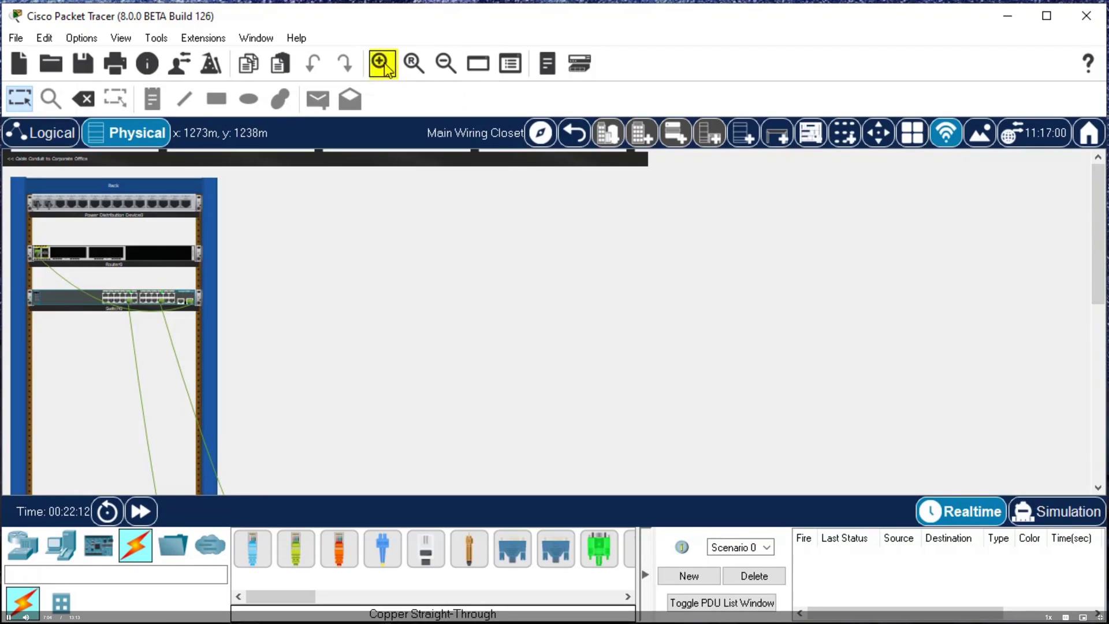
{"action": "left_click", "coordinate": [384, 65]}
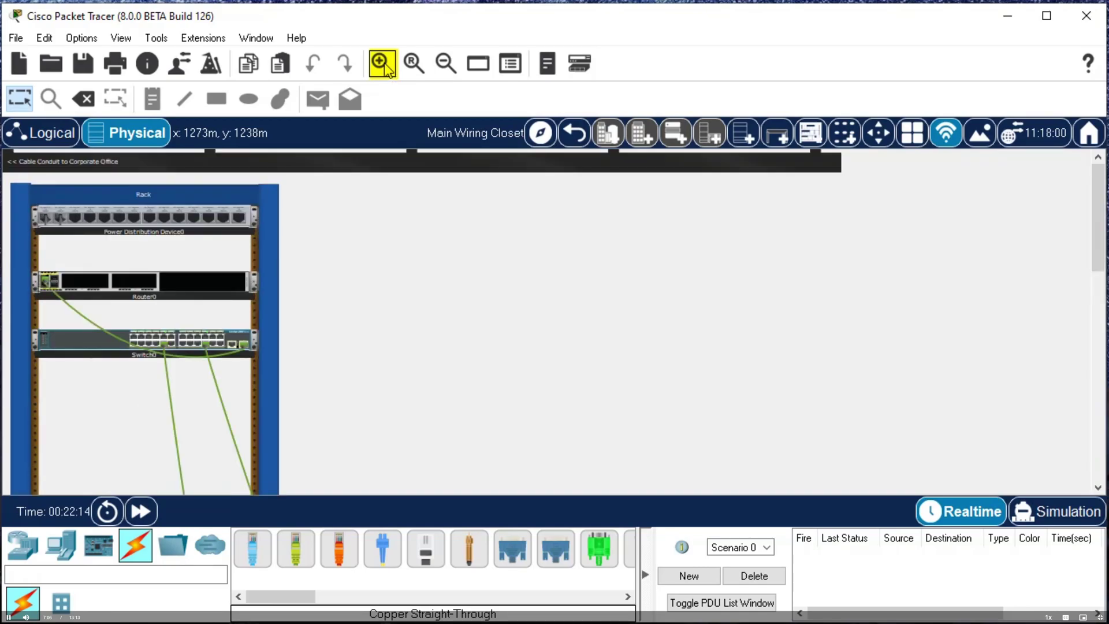
{"action": "left_click", "coordinate": [383, 66]}
{"action": "left_click", "coordinate": [384, 65]}
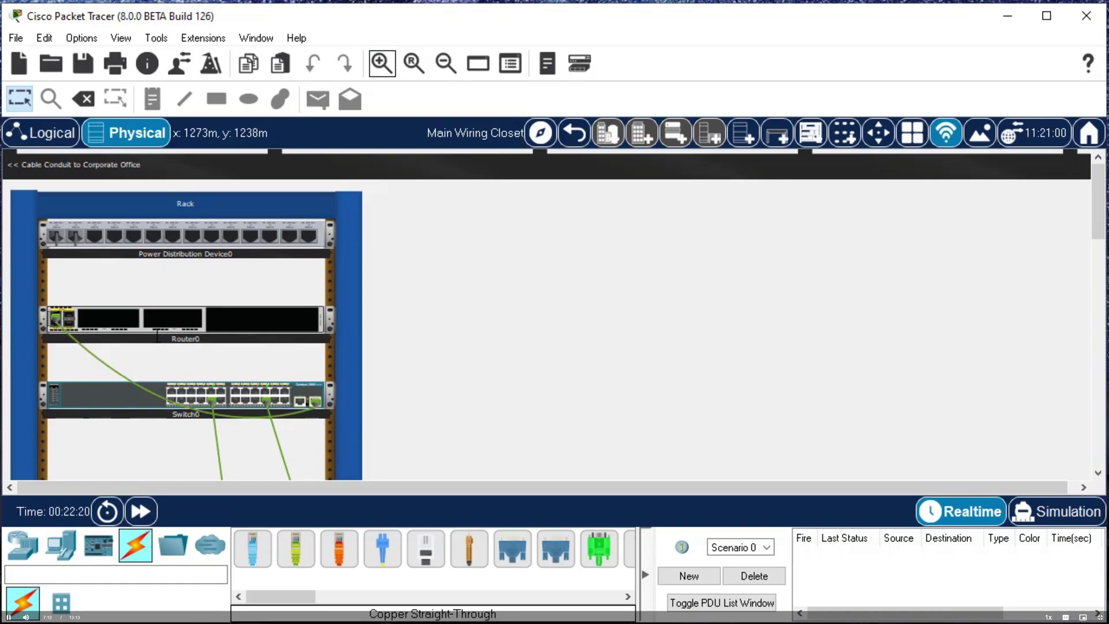
{"action": "mouse_move", "coordinate": [92, 393]}
{"action": "scroll", "coordinate": [433, 398], "scroll_direction": "down", "scroll_amount": 2}
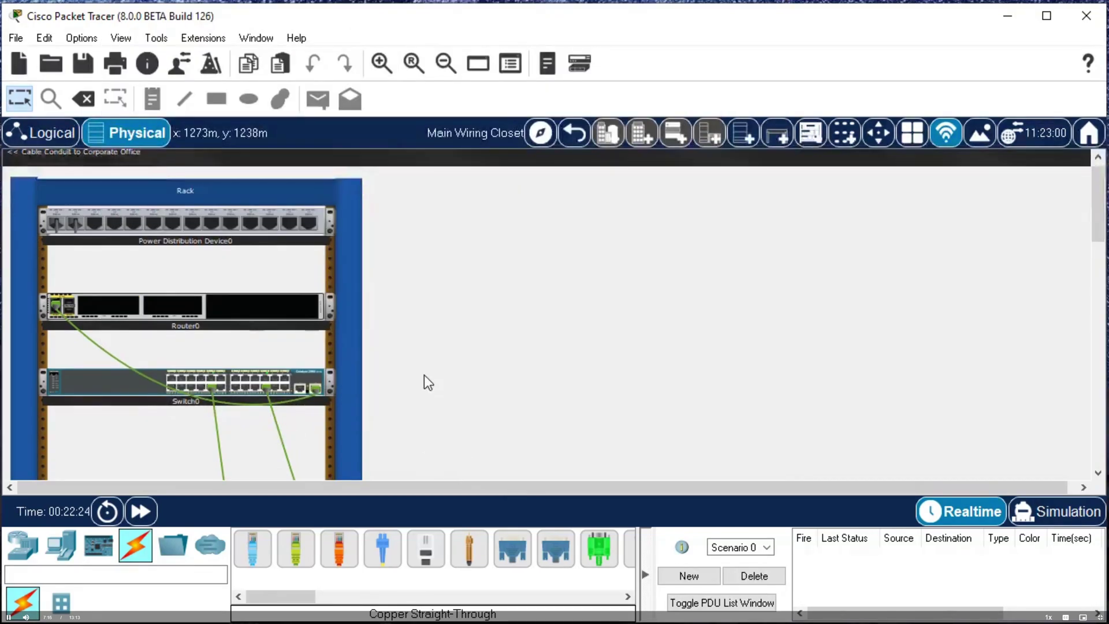
{"action": "scroll", "coordinate": [710, 357], "scroll_direction": "down", "scroll_amount": 10}
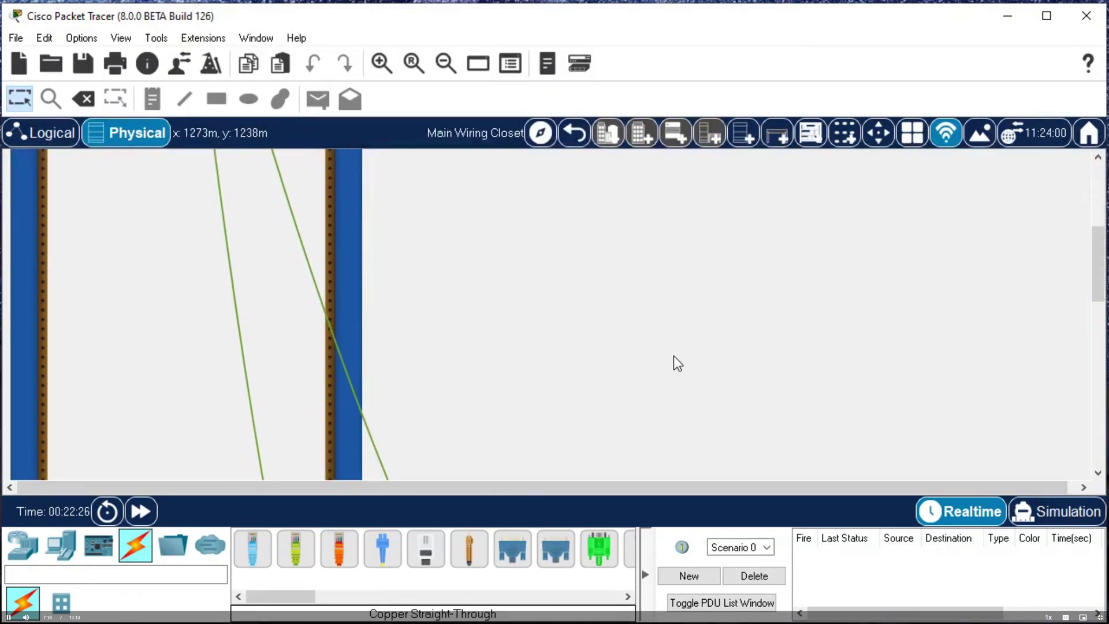
{"action": "scroll", "coordinate": [508, 354], "scroll_direction": "down", "scroll_amount": 3}
{"action": "scroll", "coordinate": [518, 342], "scroll_direction": "down", "scroll_amount": 3}
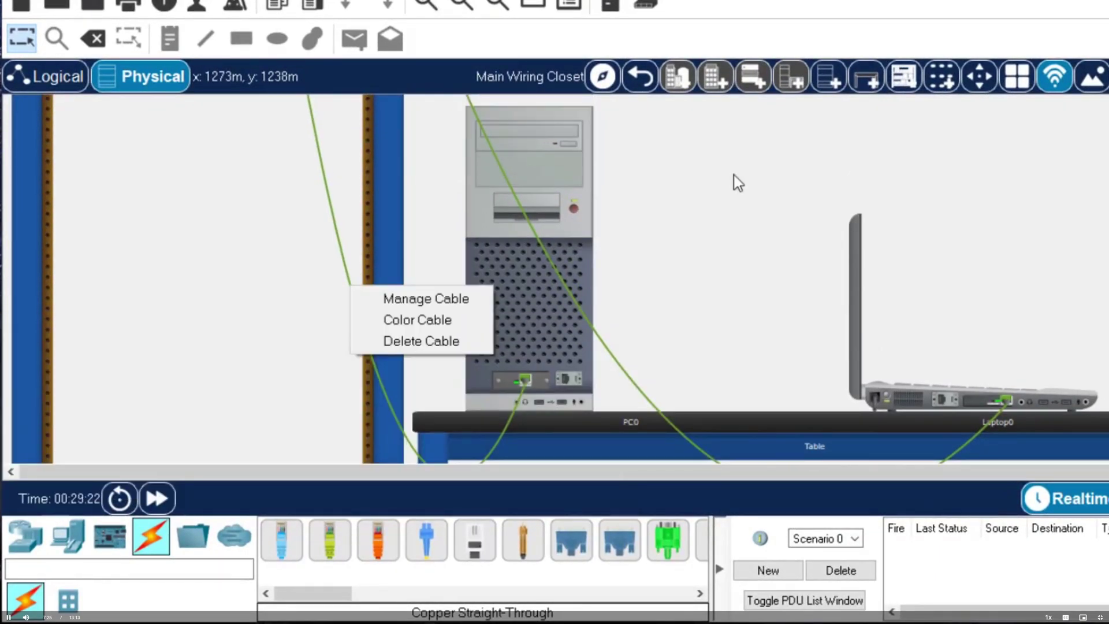
Review the manage, color and delete options for the cable running from the rack to PC0
{"action": "left_click", "coordinate": [734, 175]}
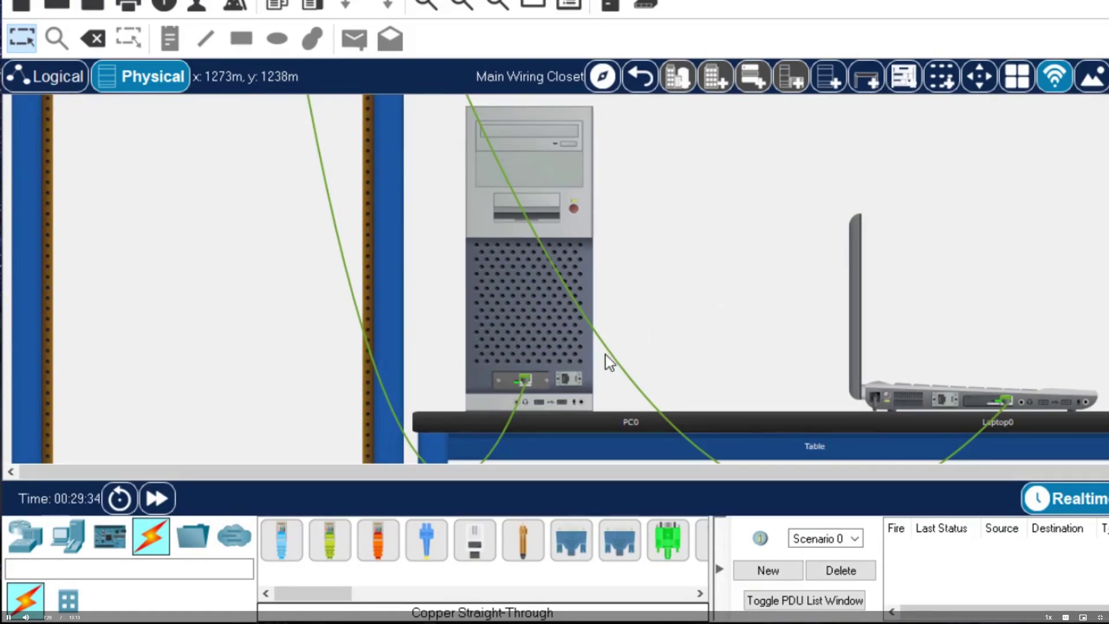
{"action": "right_click", "coordinate": [373, 347]}
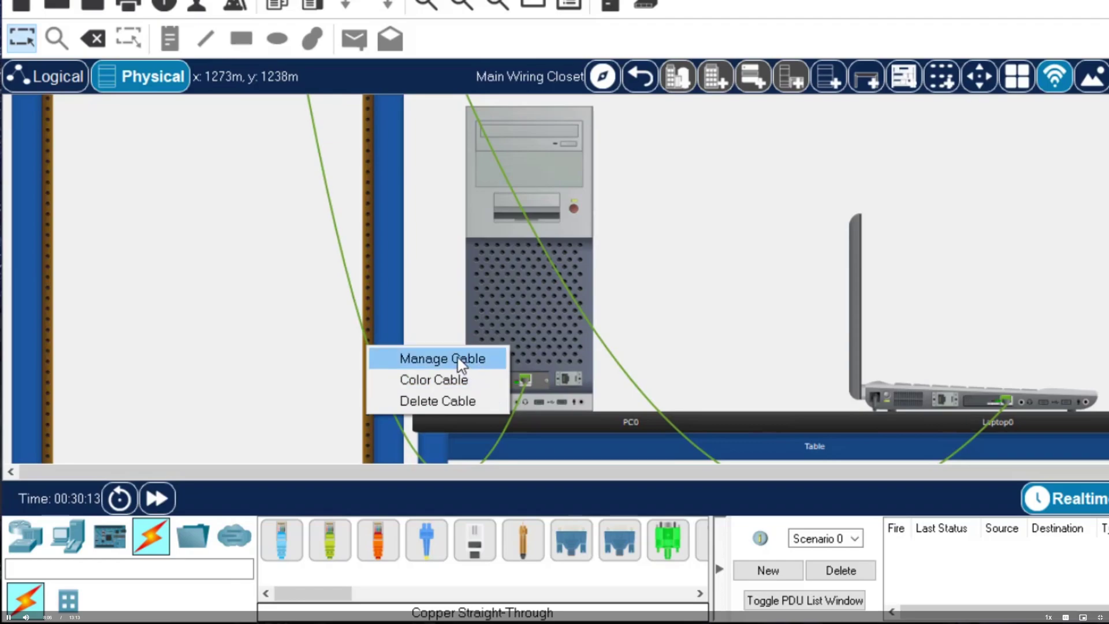
{"action": "left_click", "coordinate": [424, 363]}
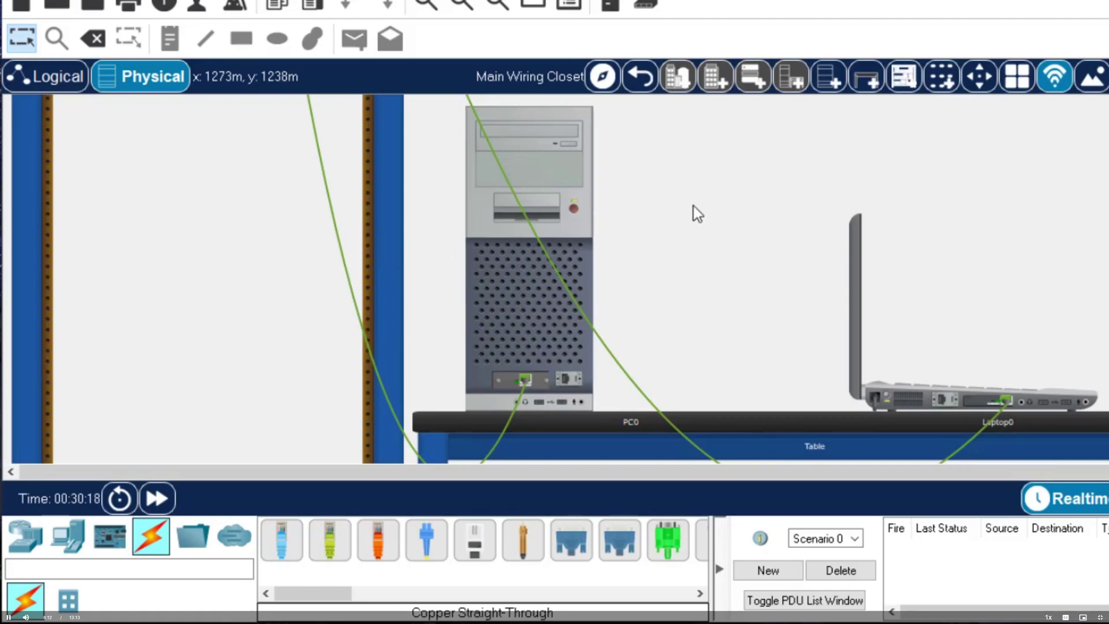
Manage all cables on Switch0 in the rack and inspect the connection details of the cable at Router0's port
{"action": "scroll", "coordinate": [746, 144], "scroll_direction": "up", "scroll_amount": 5}
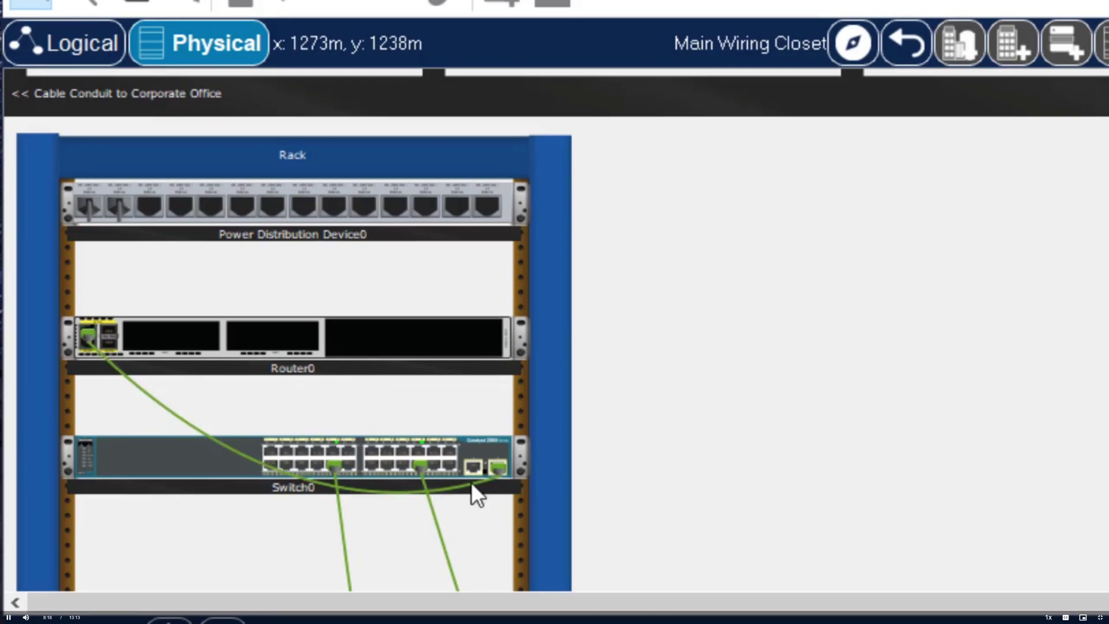
{"action": "right_click", "coordinate": [482, 449]}
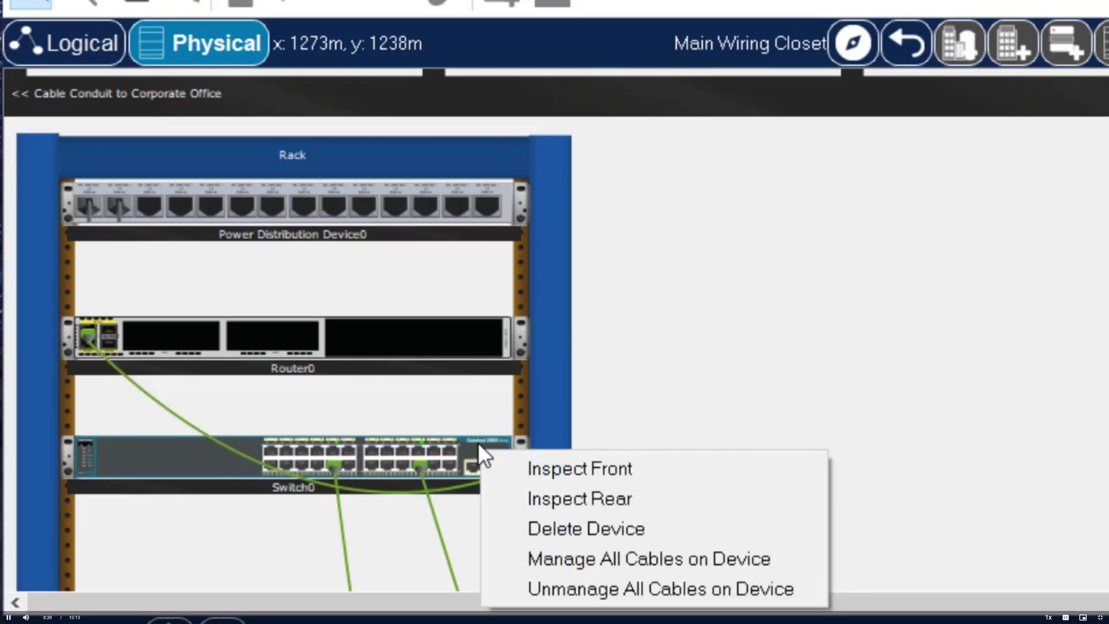
{"action": "left_click", "coordinate": [586, 555]}
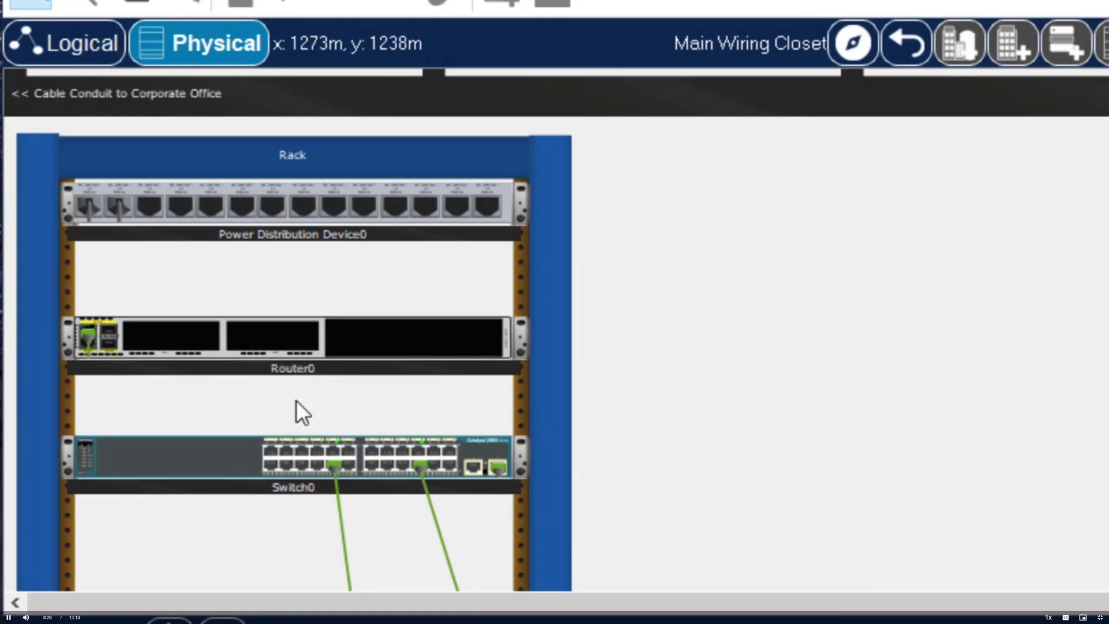
{"action": "left_click", "coordinate": [130, 369]}
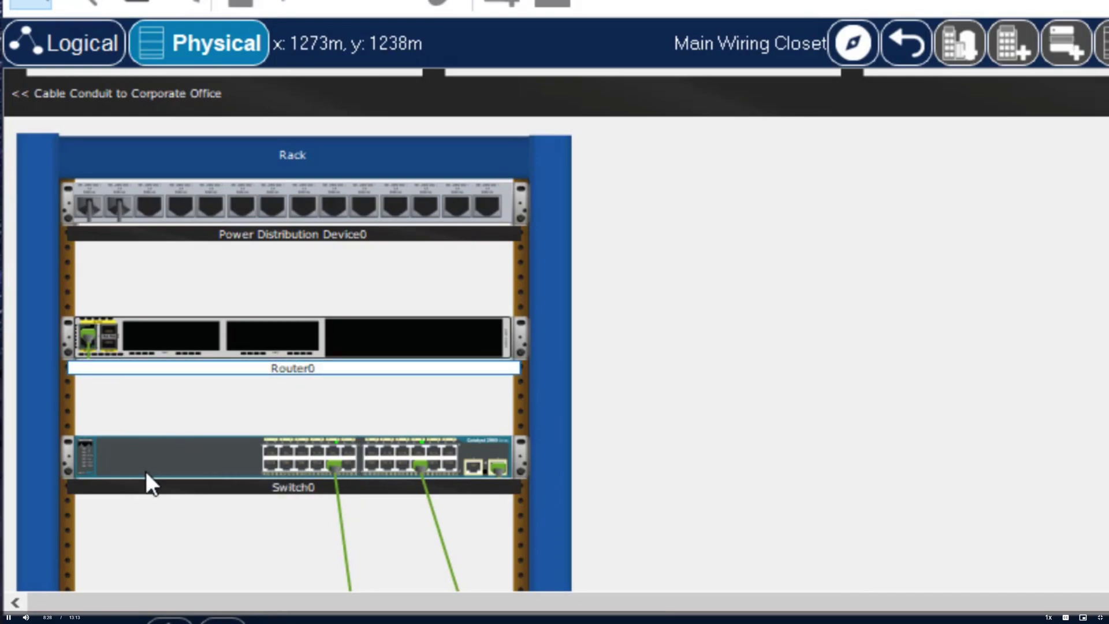
{"action": "left_click", "coordinate": [550, 415]}
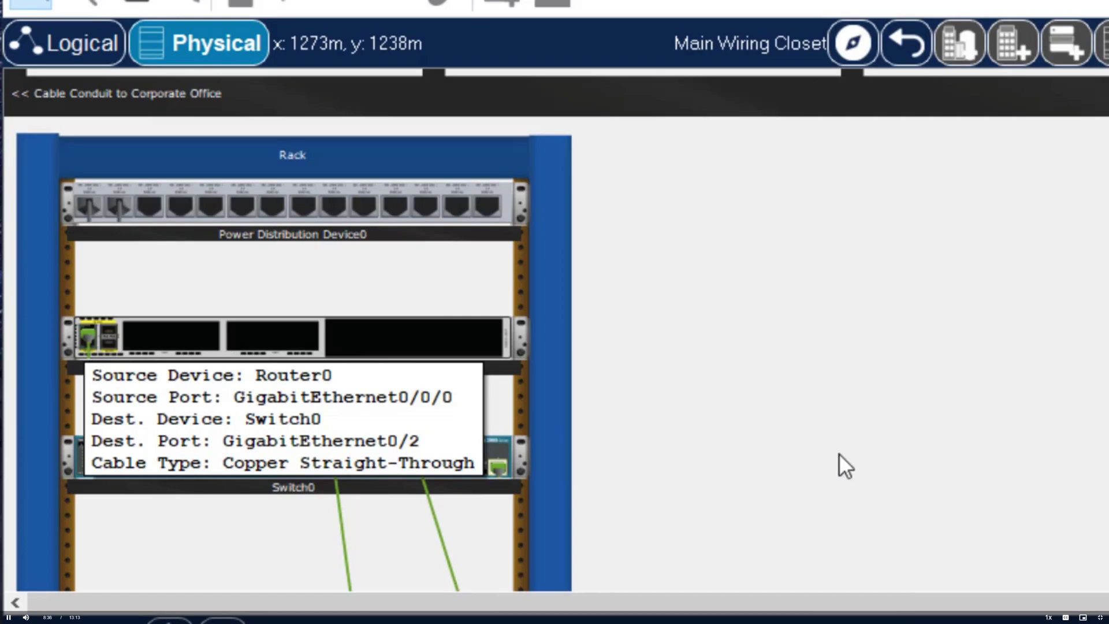
Unmanage all cables on Switch0
{"action": "right_click", "coordinate": [473, 451]}
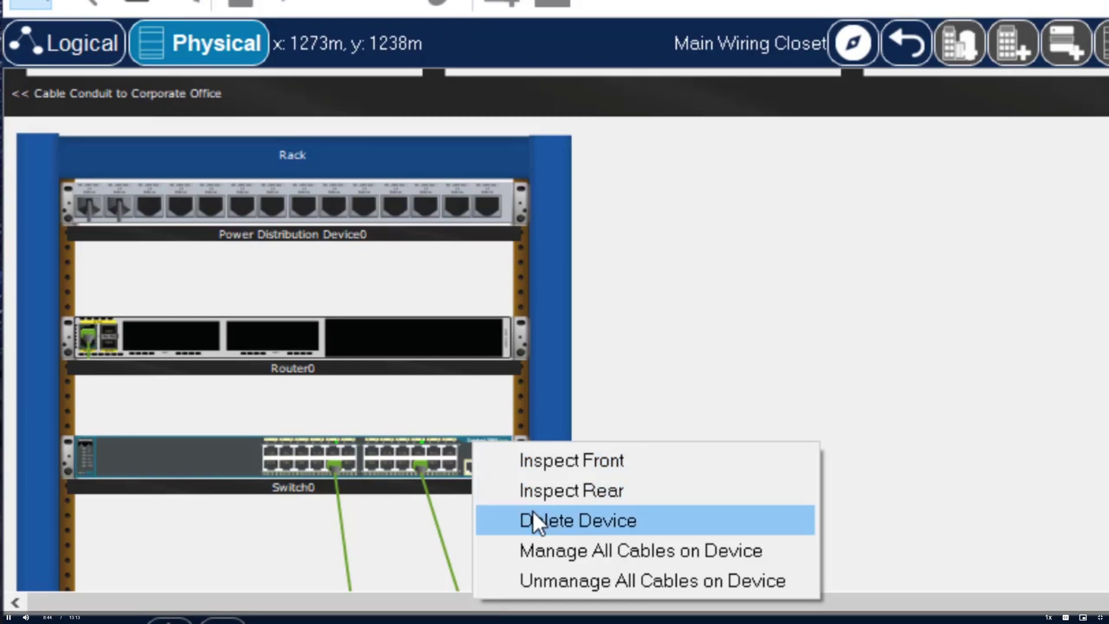
{"action": "left_click", "coordinate": [540, 578]}
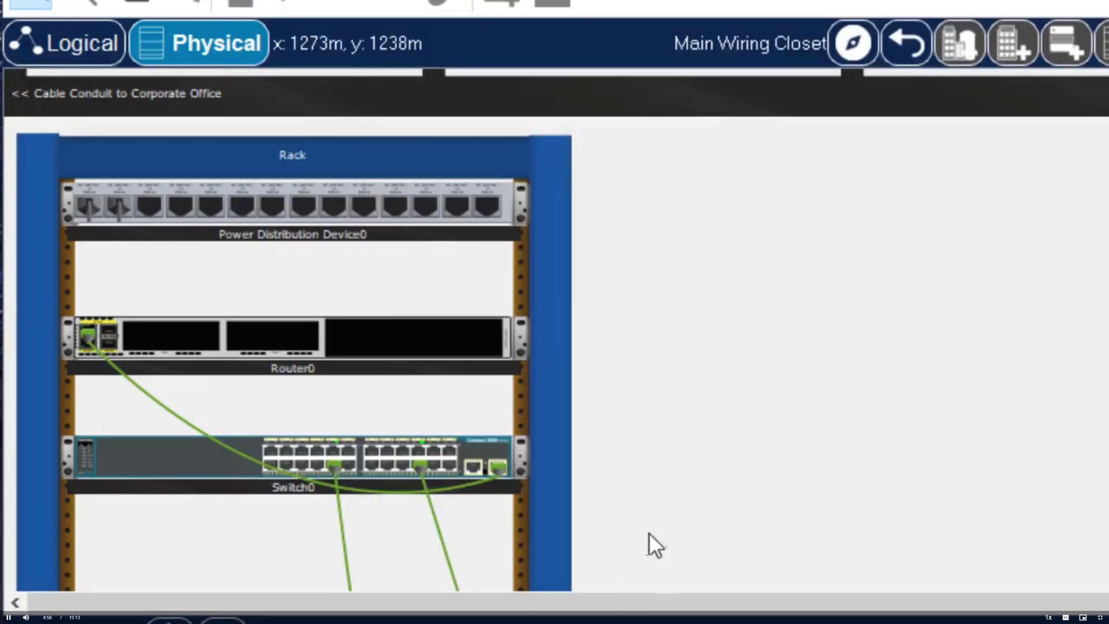
Inspect Switch0's front at enlarged size and check the connection details of the cables plugged into its ports
{"action": "right_click", "coordinate": [490, 453]}
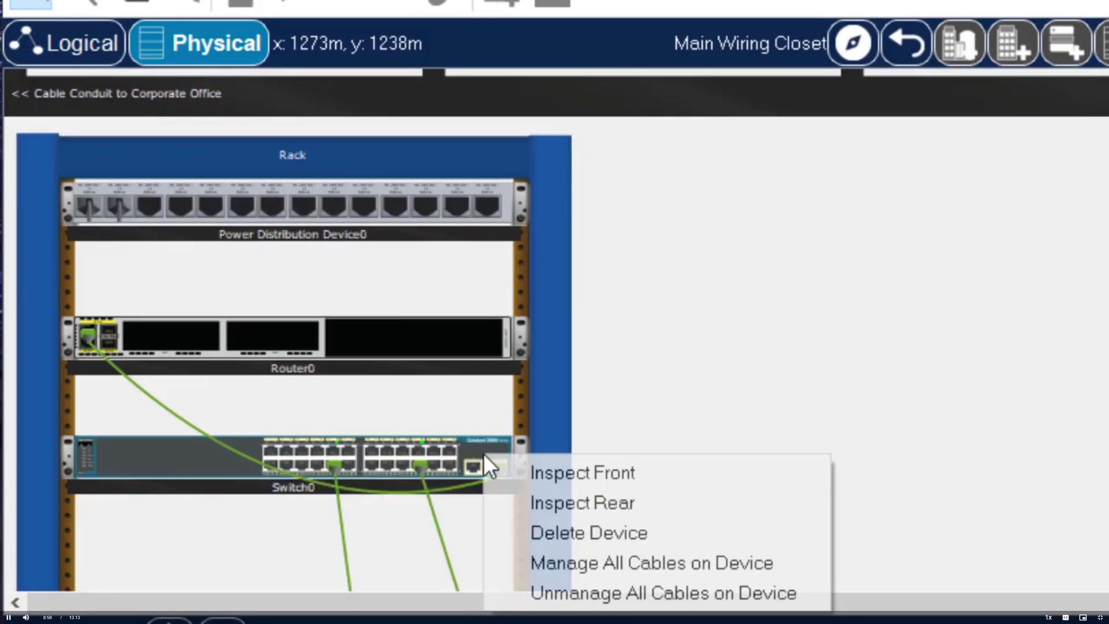
{"action": "left_click", "coordinate": [598, 469]}
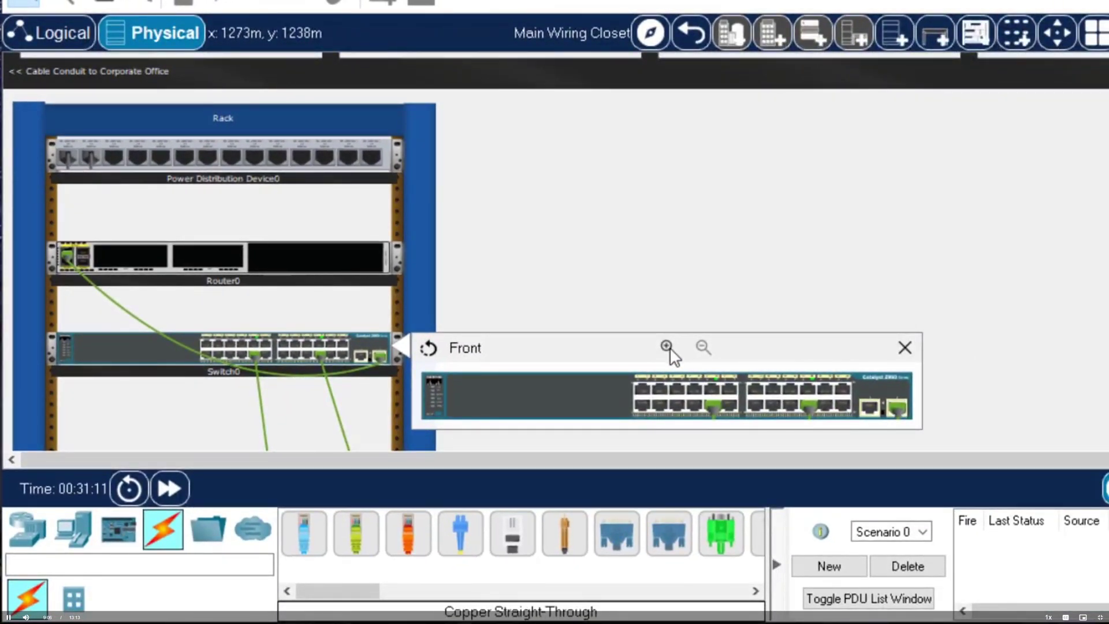
{"action": "left_click", "coordinate": [667, 347]}
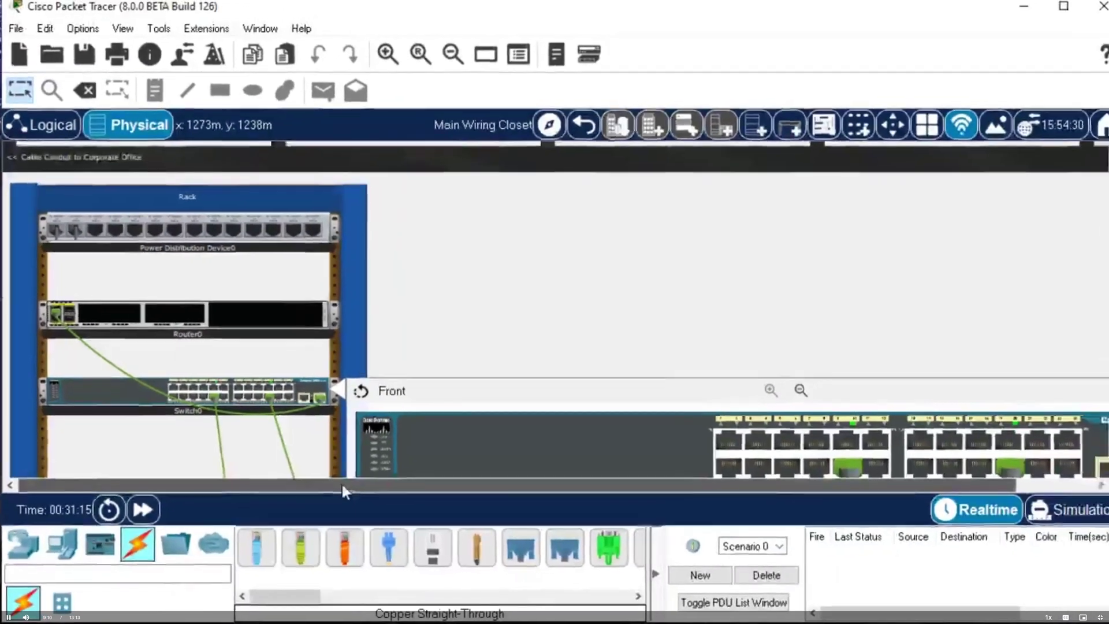
{"action": "left_click_drag", "start_coordinate": [342, 482], "coordinate": [495, 491]}
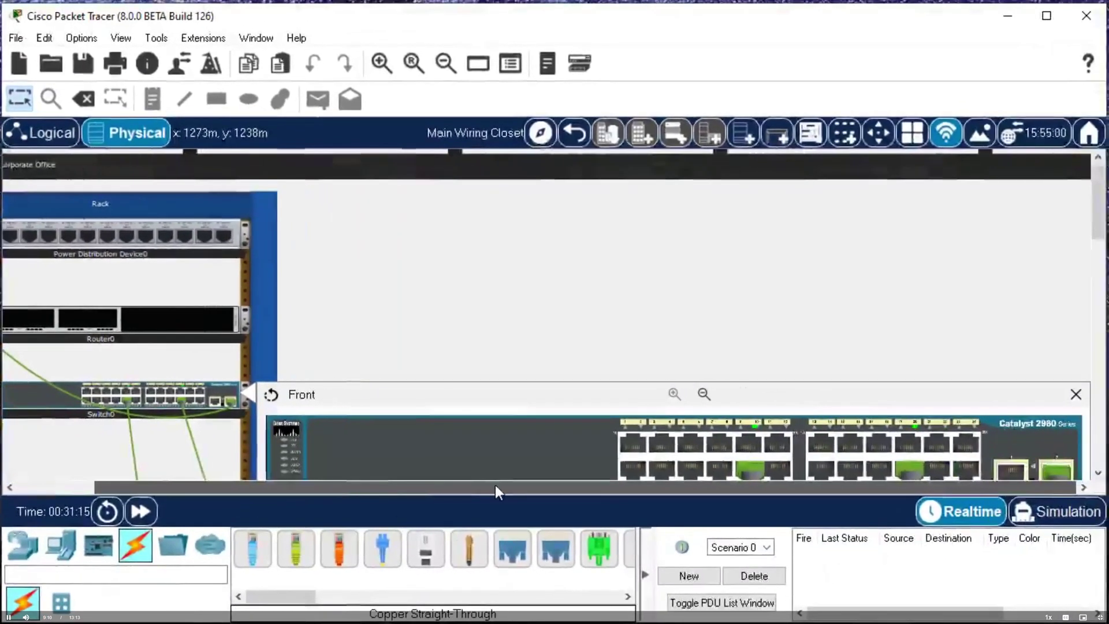
{"action": "left_click_drag", "start_coordinate": [1099, 223], "coordinate": [1100, 247]}
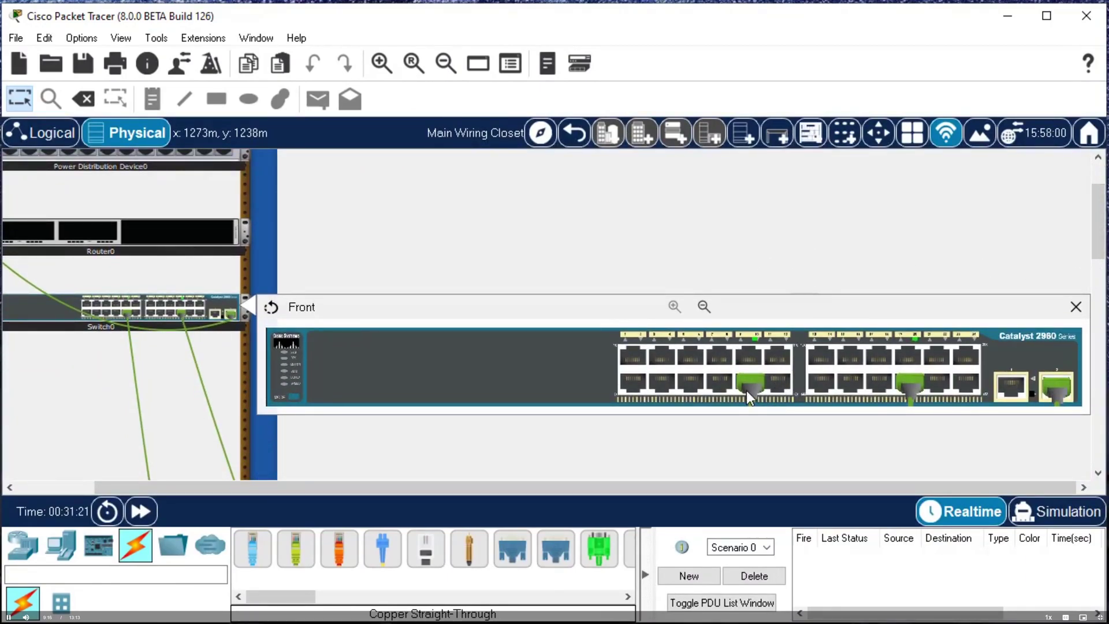
{"action": "mouse_move", "coordinate": [748, 391]}
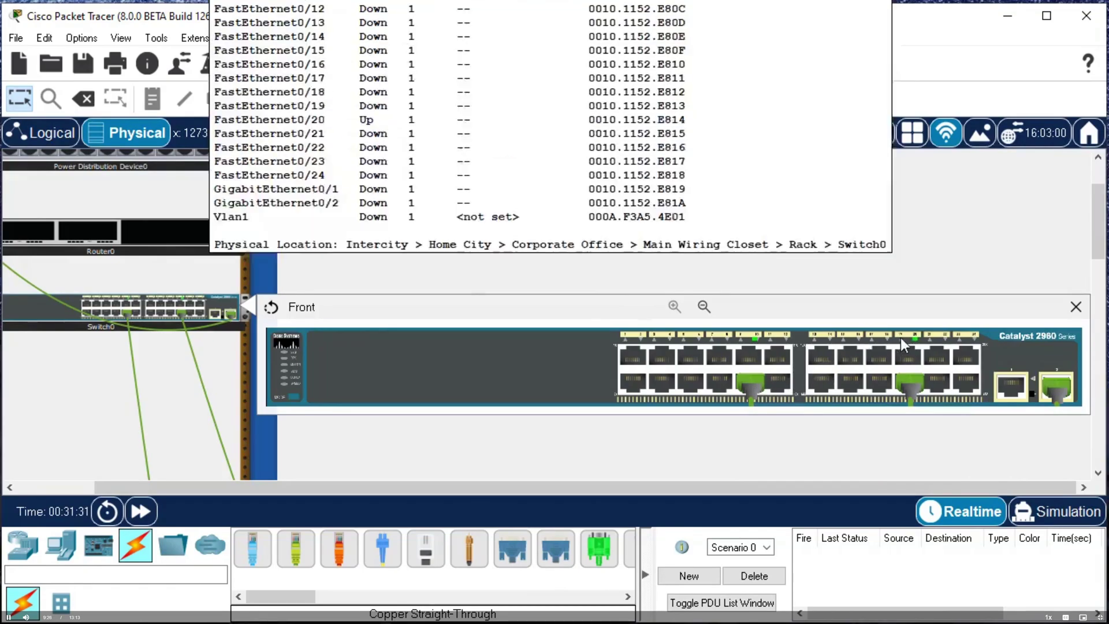
{"action": "mouse_move", "coordinate": [906, 390]}
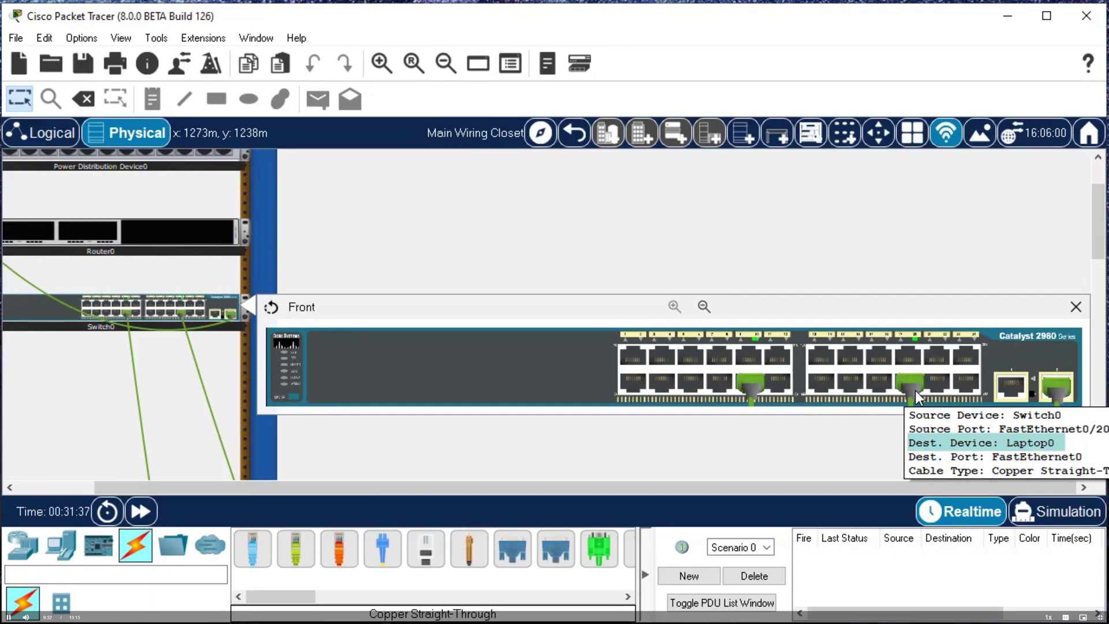
{"action": "mouse_move", "coordinate": [1044, 390]}
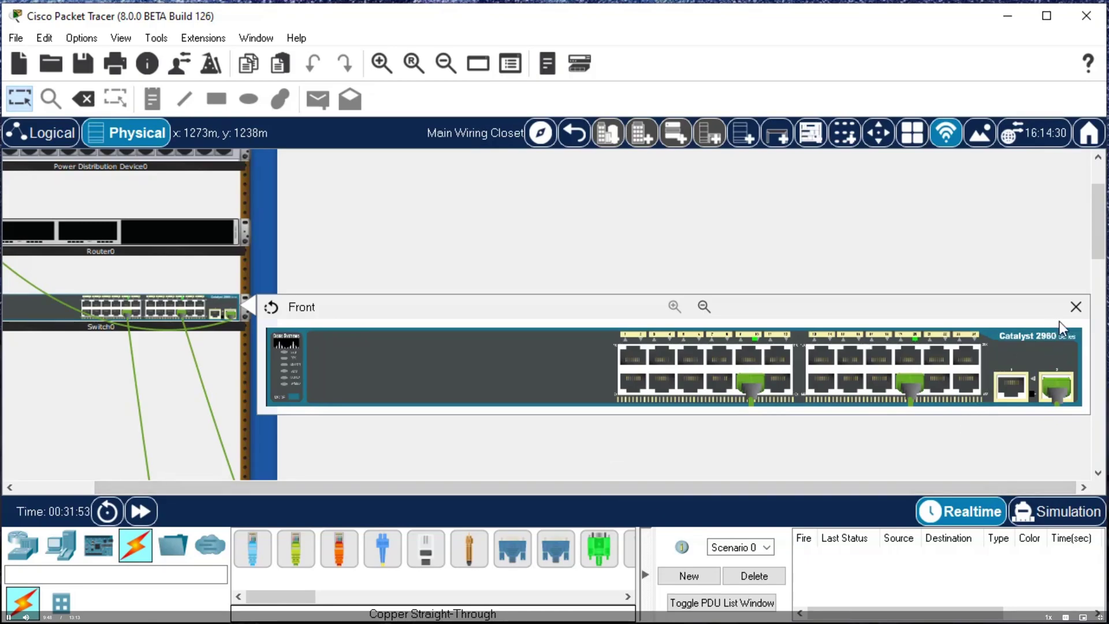
{"action": "left_click", "coordinate": [1077, 308]}
Inspect the rear of Switch0 at enlarged size, examining its console port and power connection
{"action": "left_click_drag", "start_coordinate": [619, 489], "coordinate": [540, 488]}
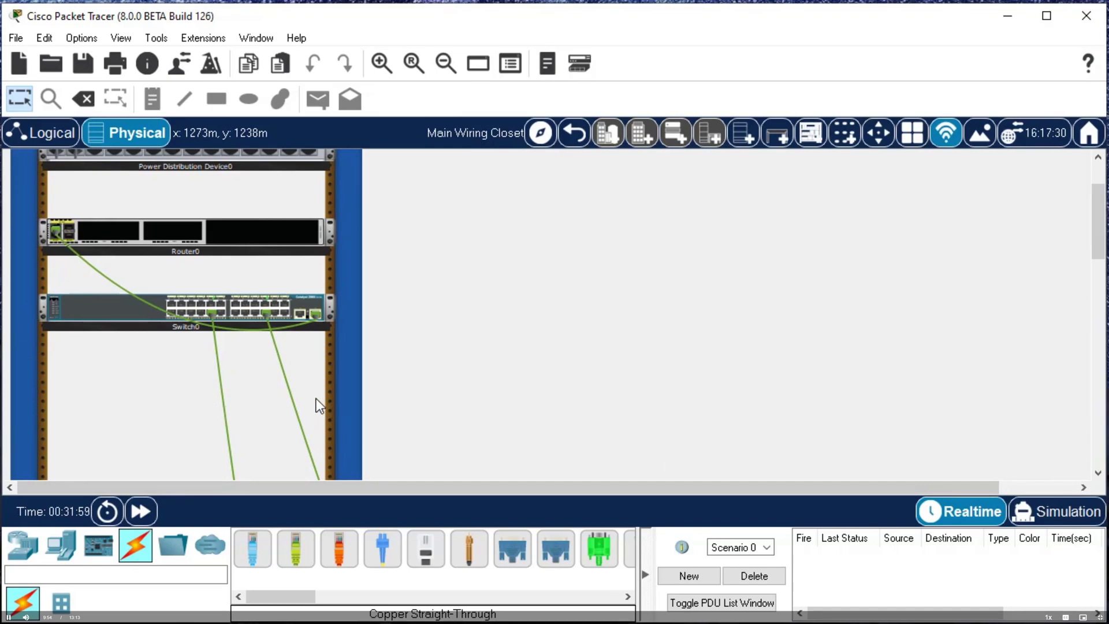
{"action": "right_click", "coordinate": [310, 303]}
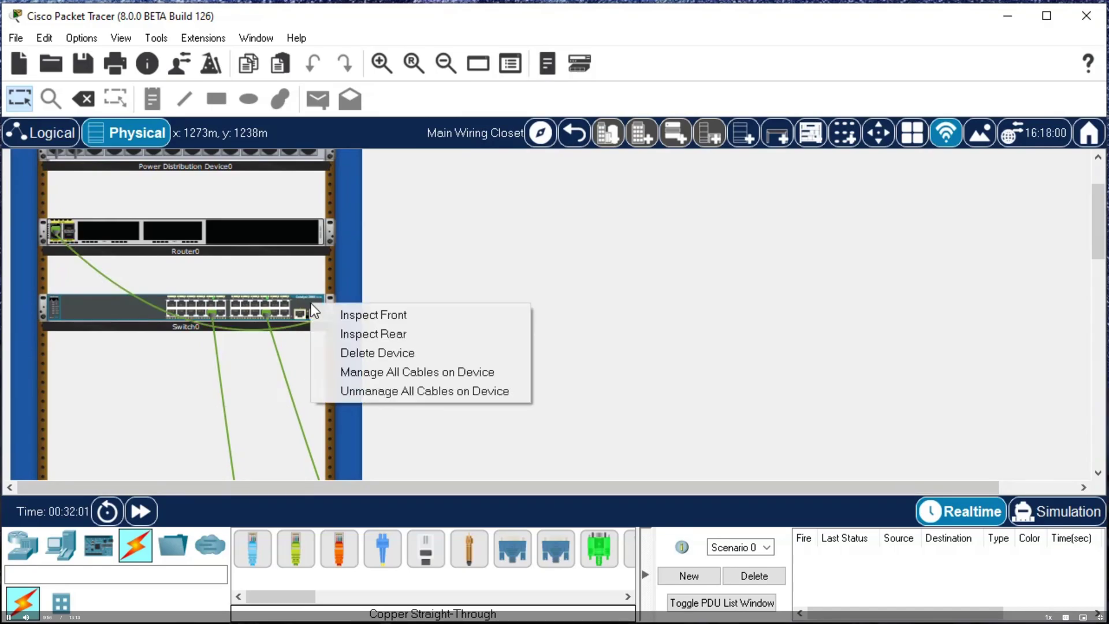
{"action": "left_click", "coordinate": [408, 337]}
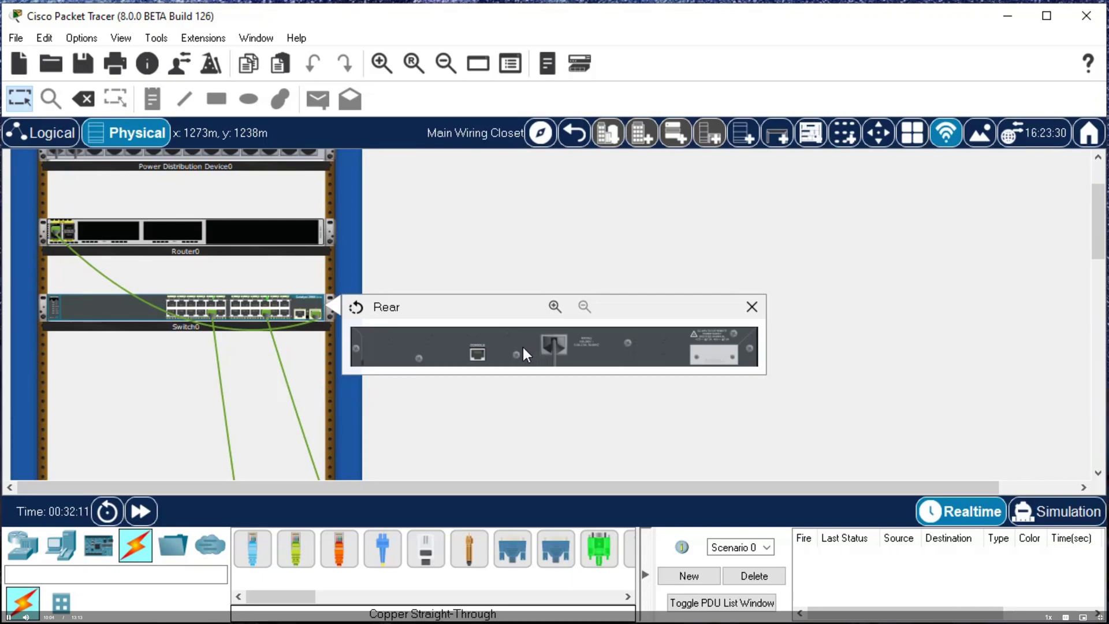
{"action": "left_click", "coordinate": [554, 306]}
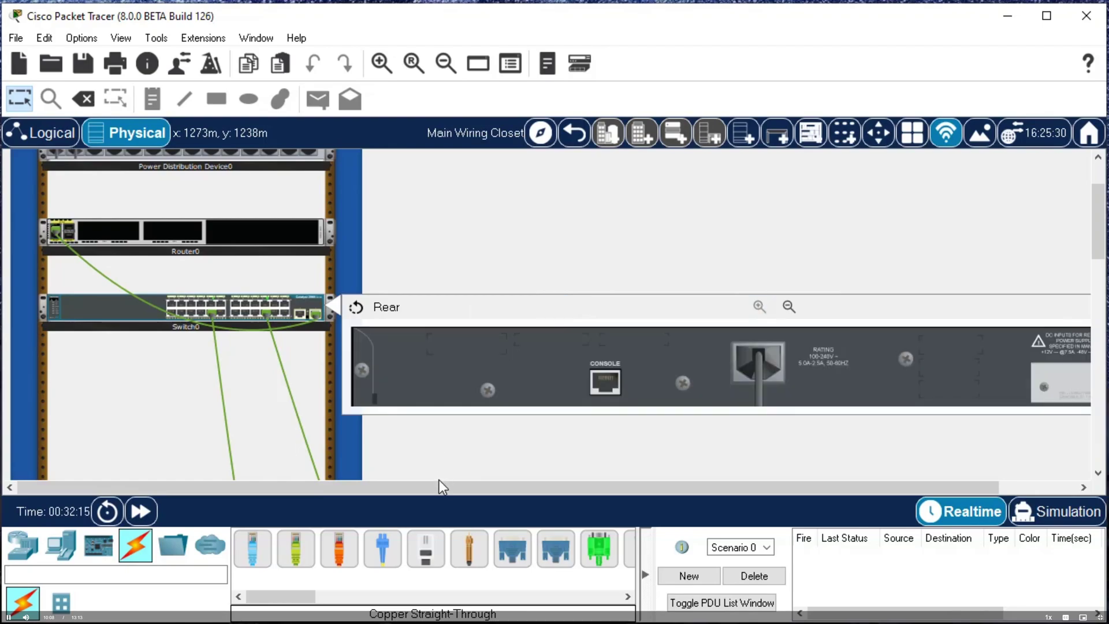
{"action": "left_click_drag", "start_coordinate": [443, 486], "coordinate": [574, 487]}
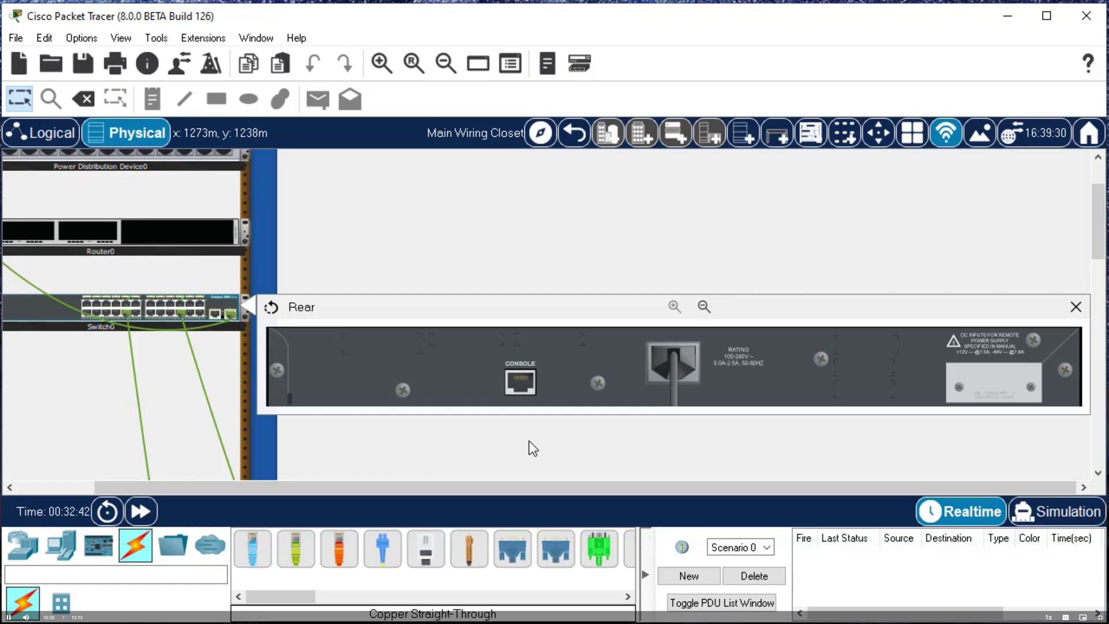
{"action": "left_click", "coordinate": [1075, 308]}
Inspect the front of Router0 at enlarged size, examining its ports and module slots
{"action": "left_click_drag", "start_coordinate": [594, 486], "coordinate": [410, 486]}
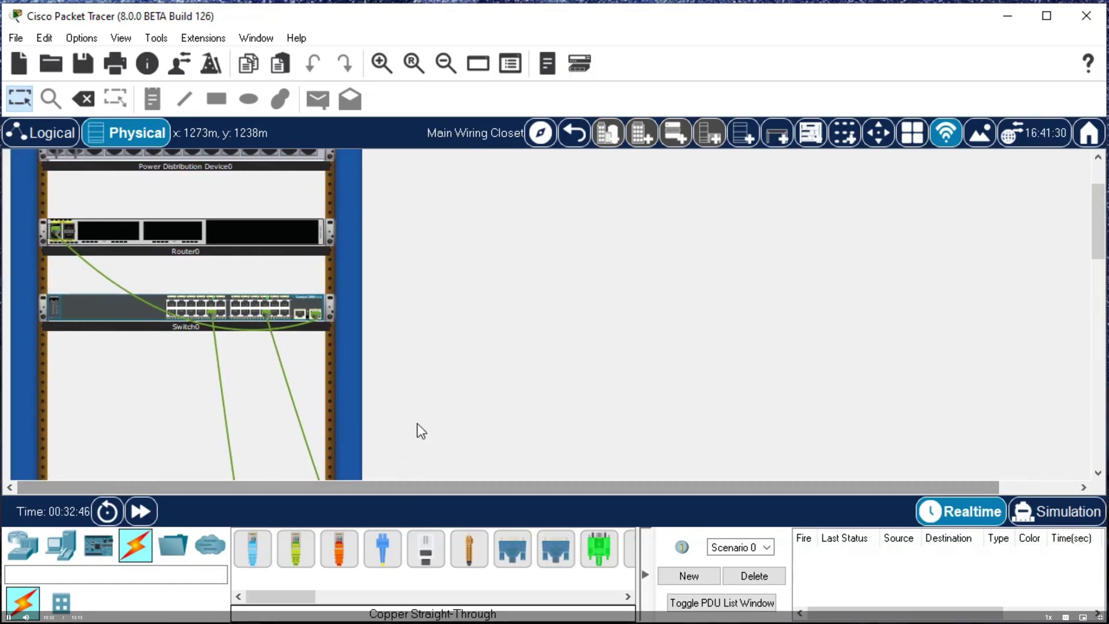
{"action": "right_click", "coordinate": [207, 231]}
{"action": "left_click", "coordinate": [231, 247]}
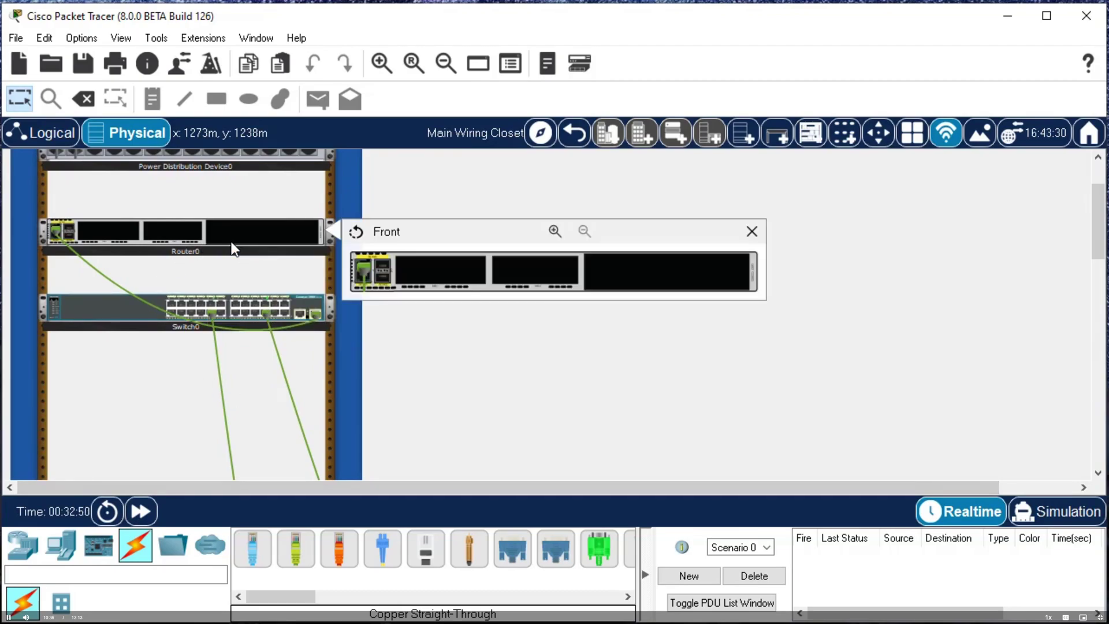
{"action": "left_click", "coordinate": [553, 232]}
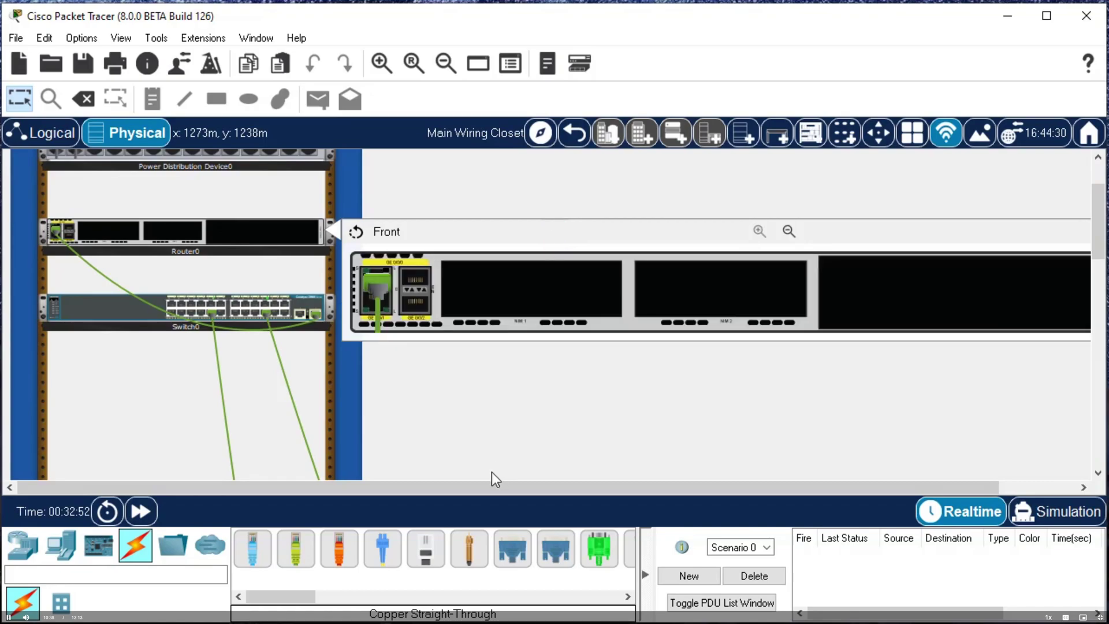
{"action": "left_click_drag", "start_coordinate": [488, 489], "coordinate": [535, 487]}
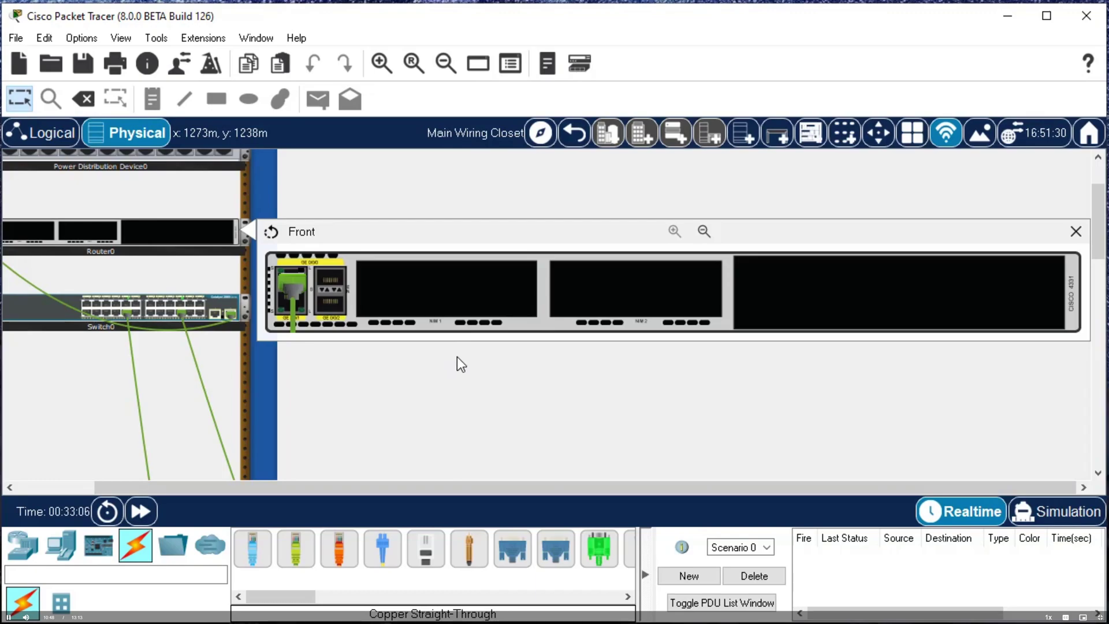
{"action": "left_click", "coordinate": [1076, 231]}
Inspect the rear of Router0 at enlarged size, examining its console, AUX and management ports and its power switch
{"action": "right_click", "coordinate": [193, 234]}
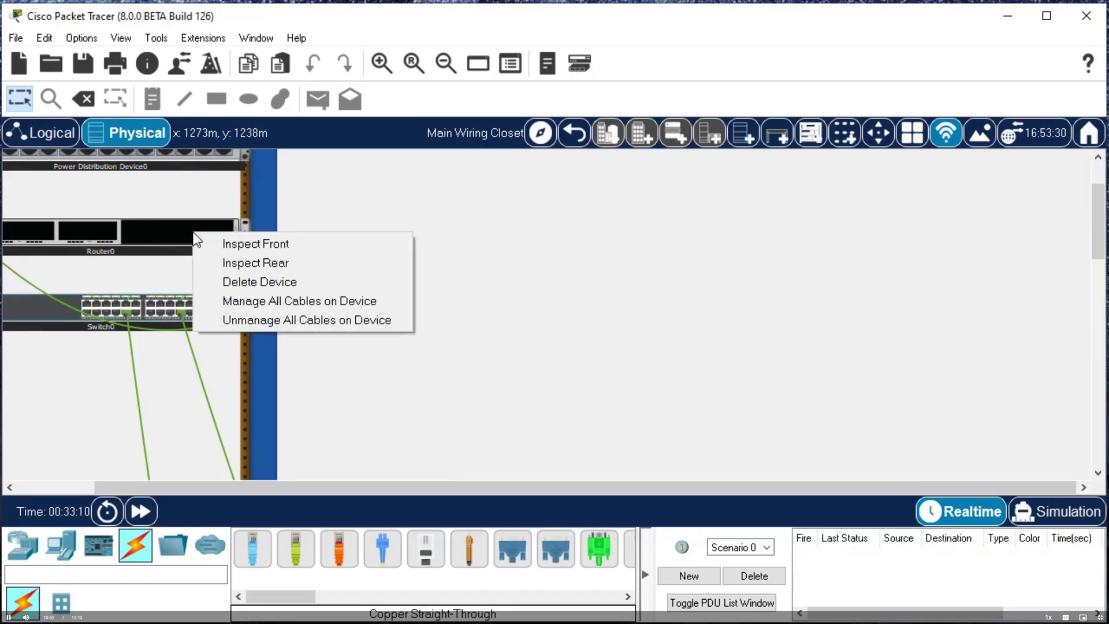
{"action": "left_click", "coordinate": [263, 261]}
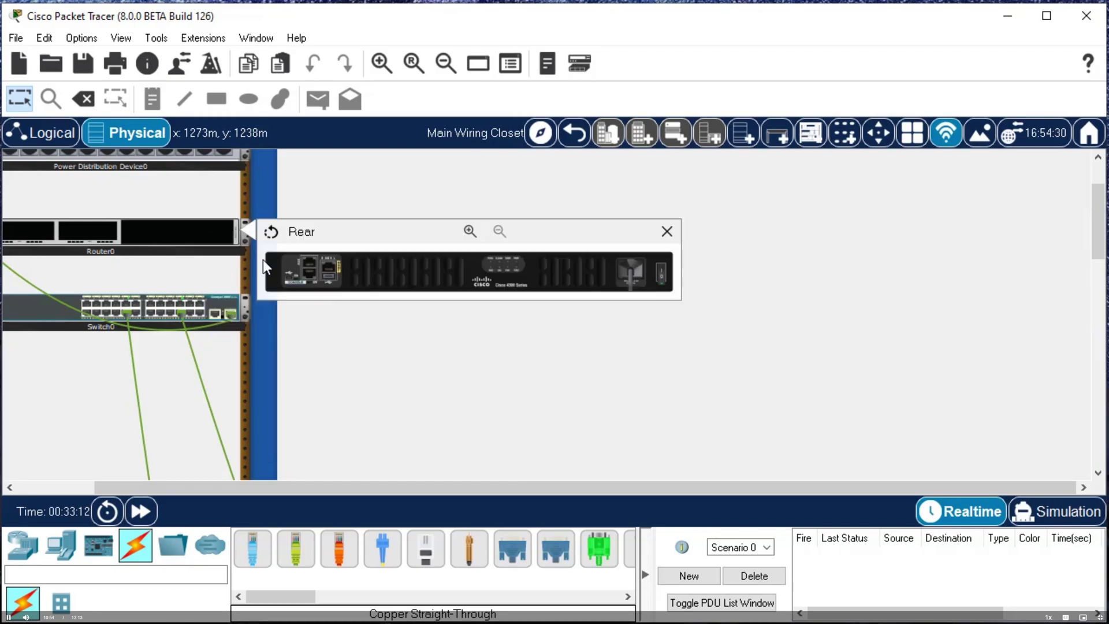
{"action": "left_click", "coordinate": [469, 231]}
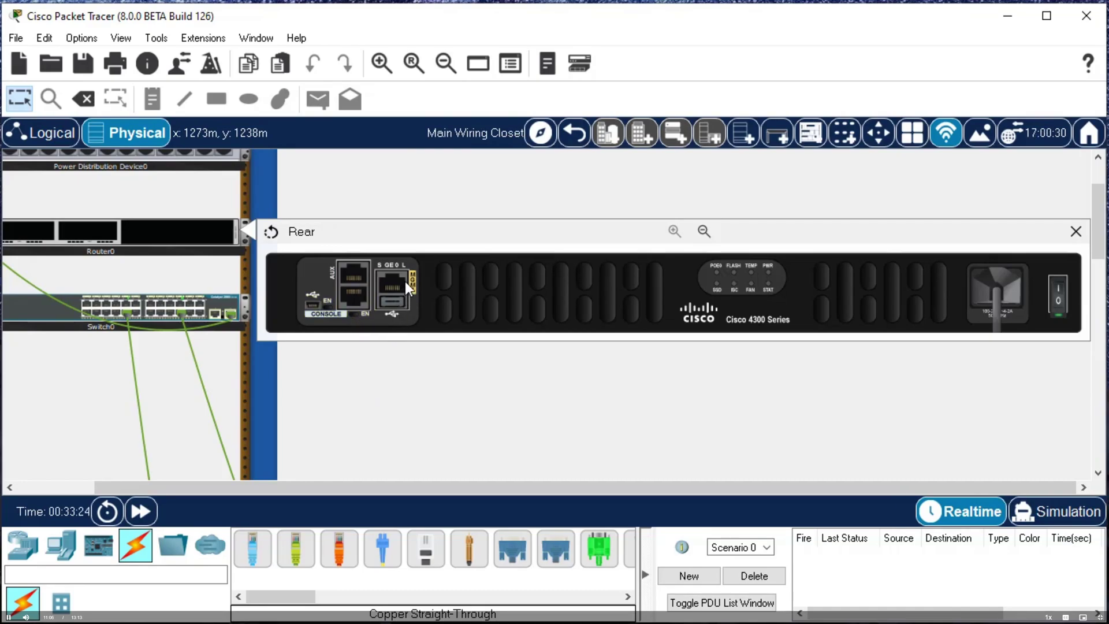
{"action": "left_click", "coordinate": [1058, 308]}
{"action": "mouse_move", "coordinate": [1063, 315]}
{"action": "left_click_drag", "start_coordinate": [832, 487], "coordinate": [764, 497]}
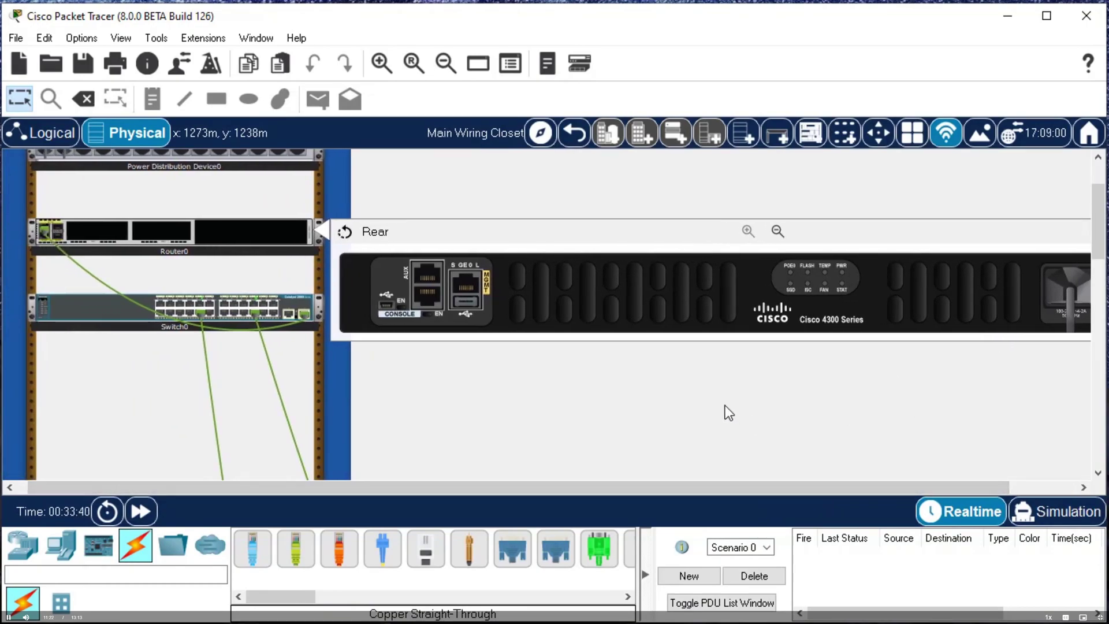
{"action": "left_click_drag", "start_coordinate": [685, 487], "coordinate": [802, 483]}
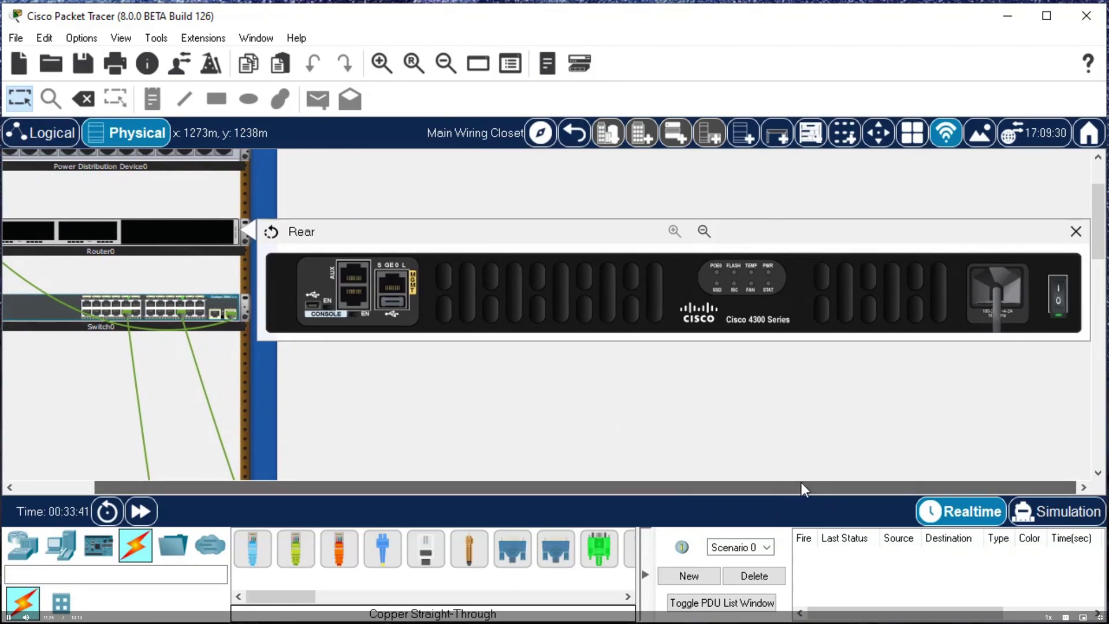
{"action": "left_click", "coordinate": [1076, 232]}
Add a Server-PT end device to the free rack space below Switch0
{"action": "left_click_drag", "start_coordinate": [536, 490], "coordinate": [417, 471]}
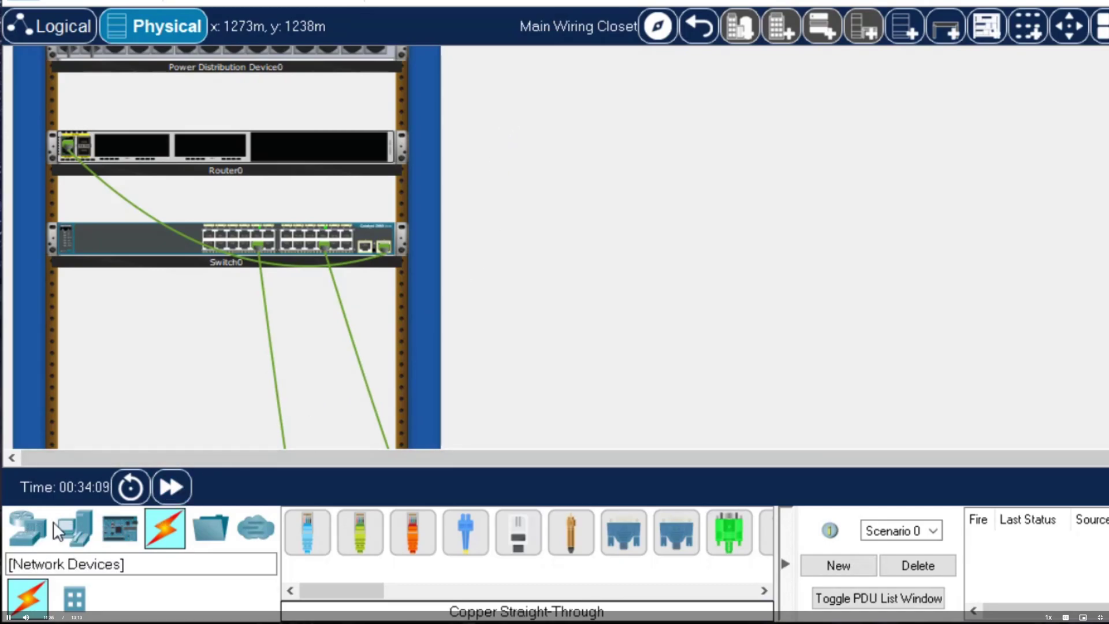
{"action": "left_click", "coordinate": [82, 544]}
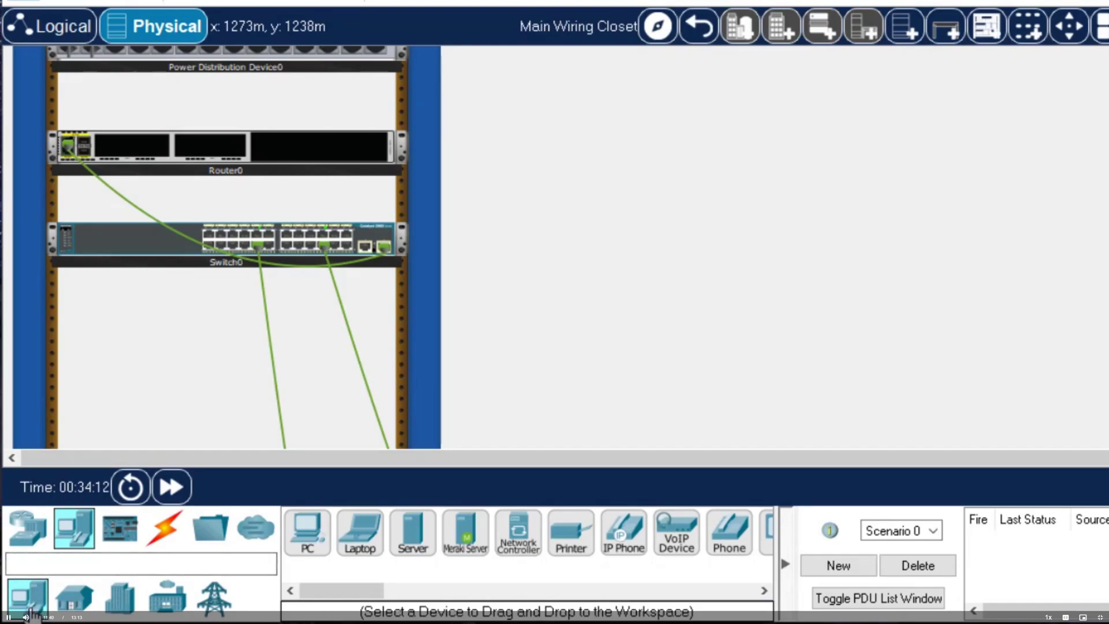
{"action": "left_click", "coordinate": [415, 540]}
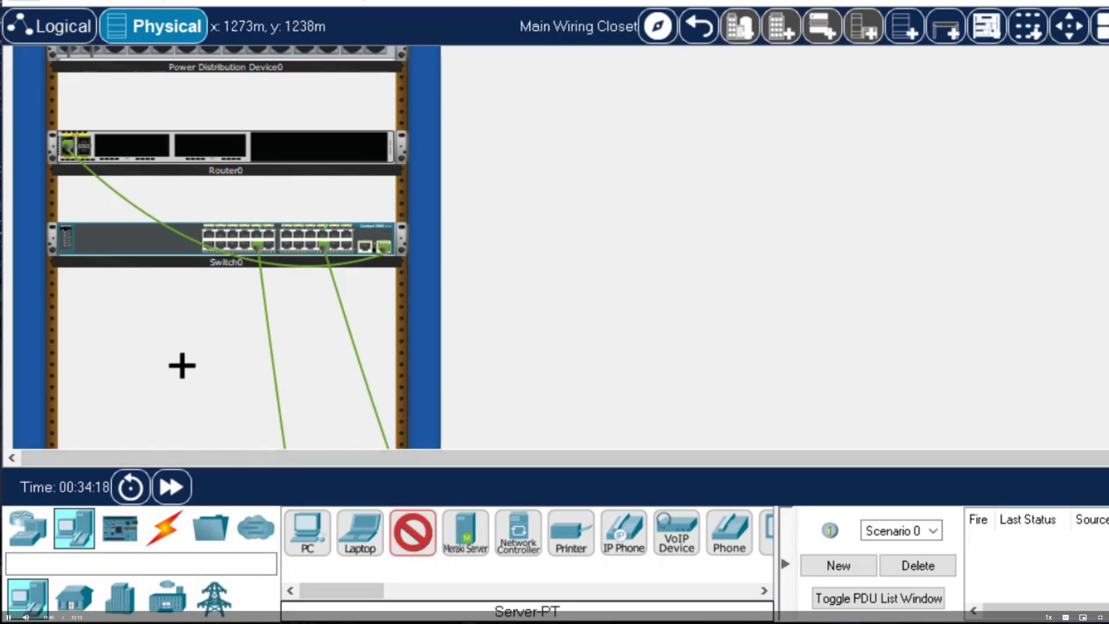
{"action": "left_click", "coordinate": [207, 375]}
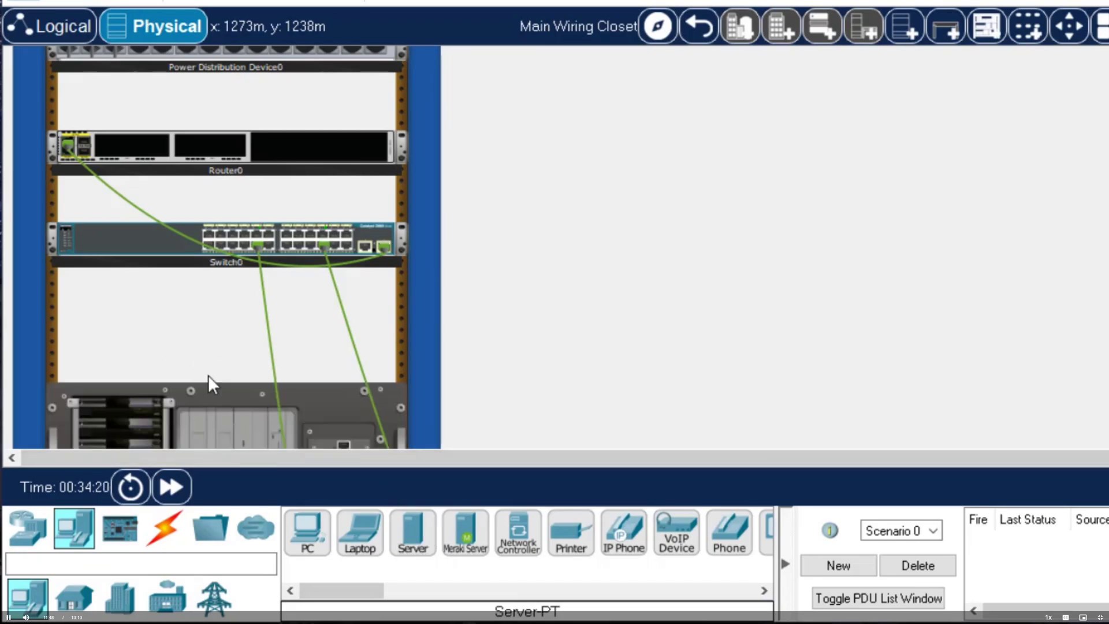
{"action": "scroll", "coordinate": [240, 376], "scroll_direction": "down", "scroll_amount": 2}
{"action": "scroll", "coordinate": [241, 374], "scroll_direction": "down", "scroll_amount": 4}
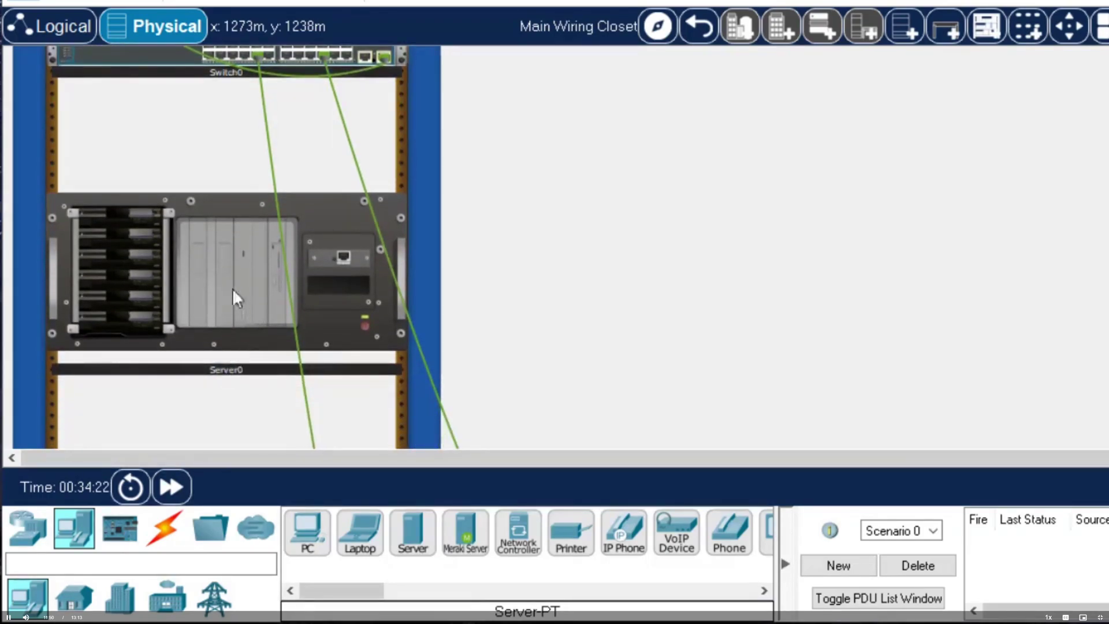
{"action": "scroll", "coordinate": [187, 216], "scroll_direction": "up", "scroll_amount": 3}
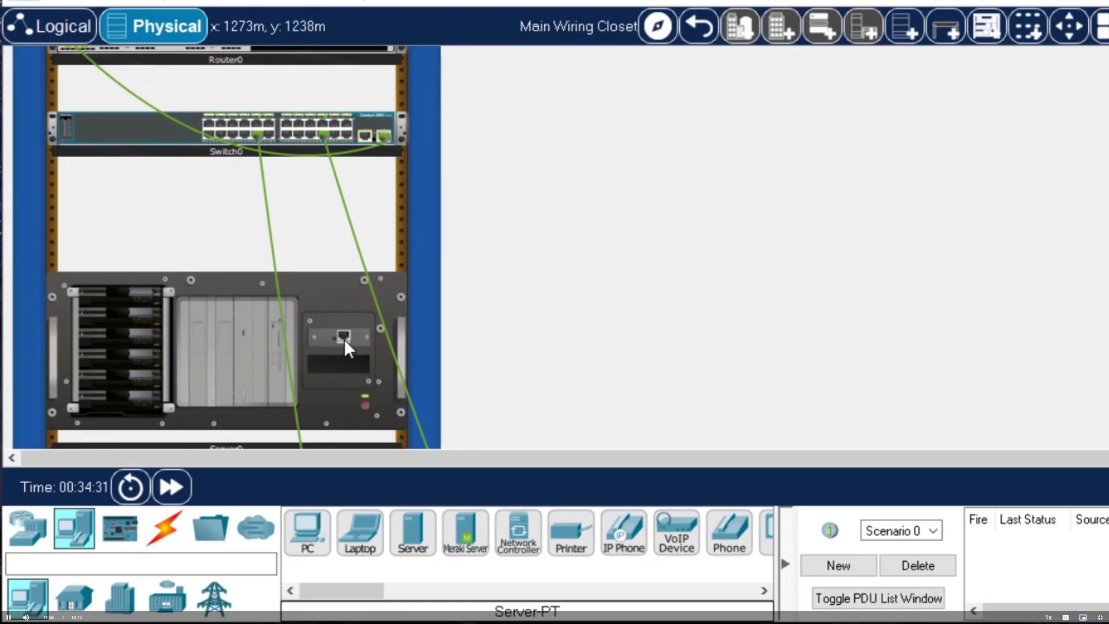
Connect the server's FastEthernet0 port to Switch0's FastEthernet0/24 port with a copper straight-through cable, using the switch's enlarged front view
{"action": "left_click", "coordinate": [169, 532]}
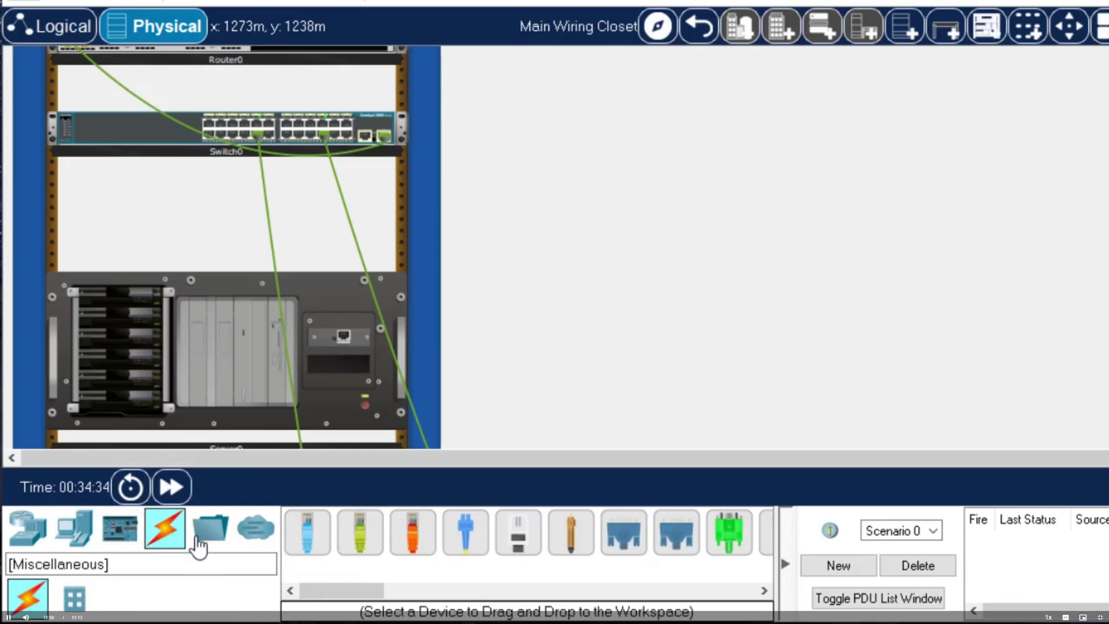
{"action": "left_click", "coordinate": [363, 540]}
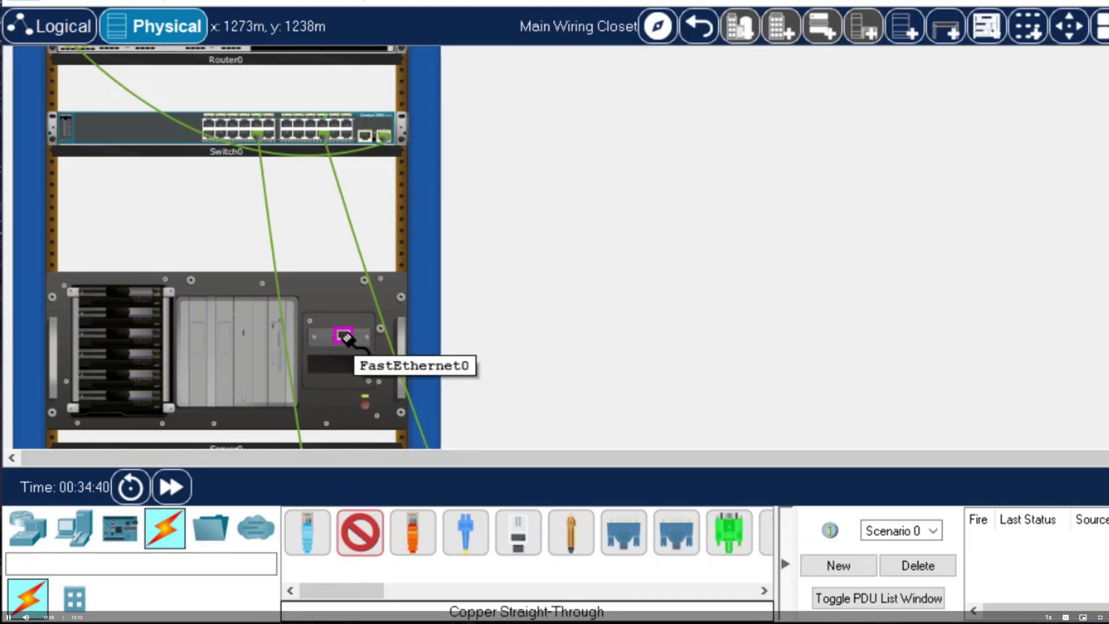
{"action": "left_click", "coordinate": [344, 337]}
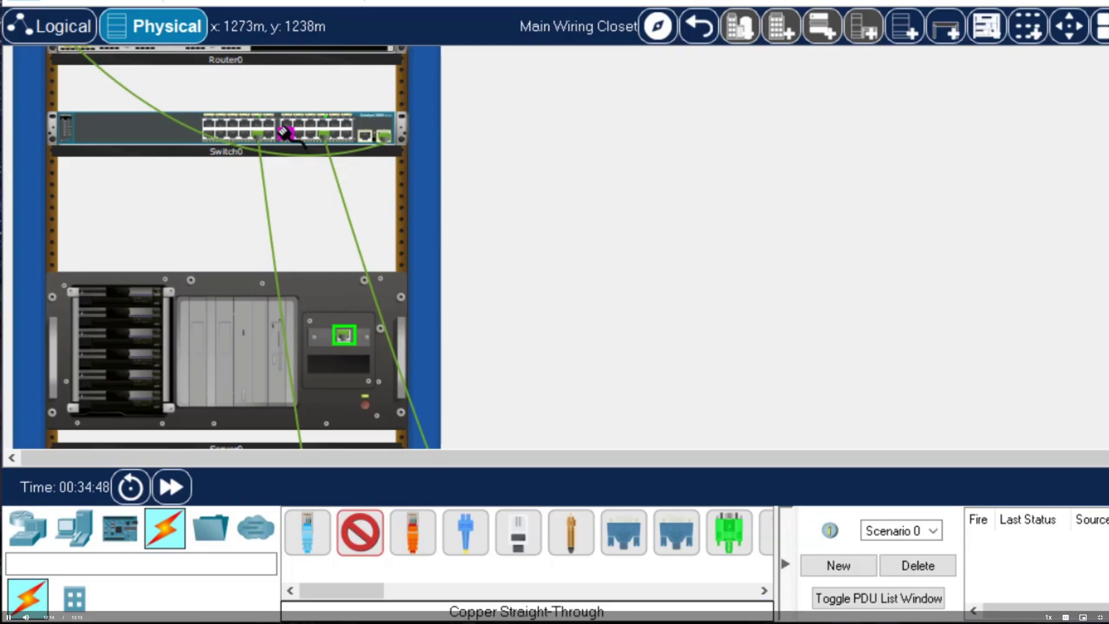
{"action": "right_click", "coordinate": [129, 139]}
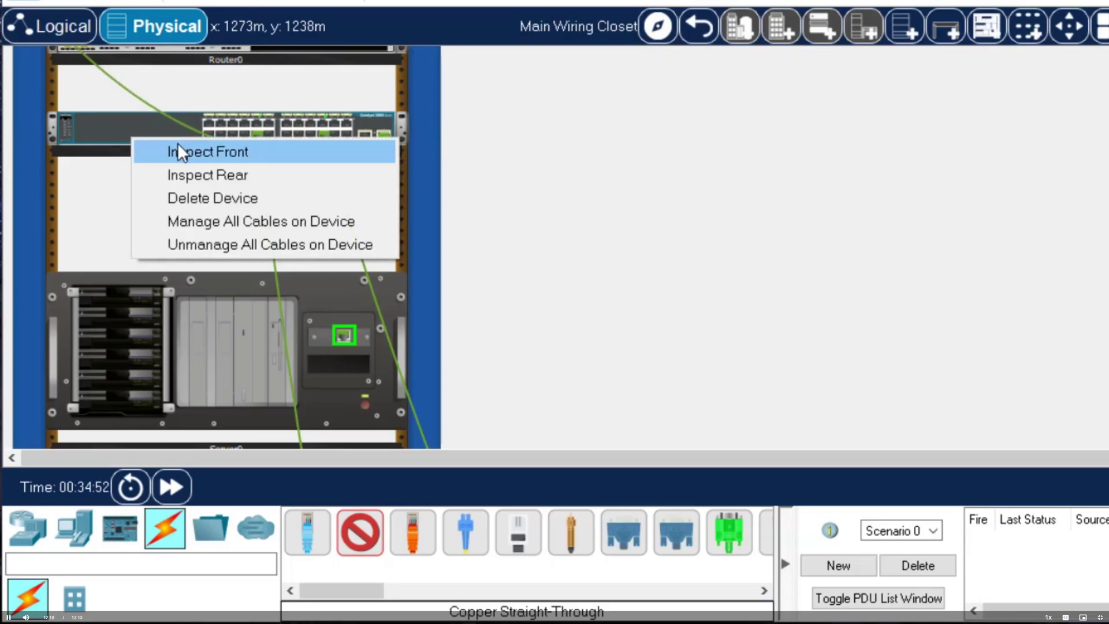
{"action": "left_click", "coordinate": [178, 151]}
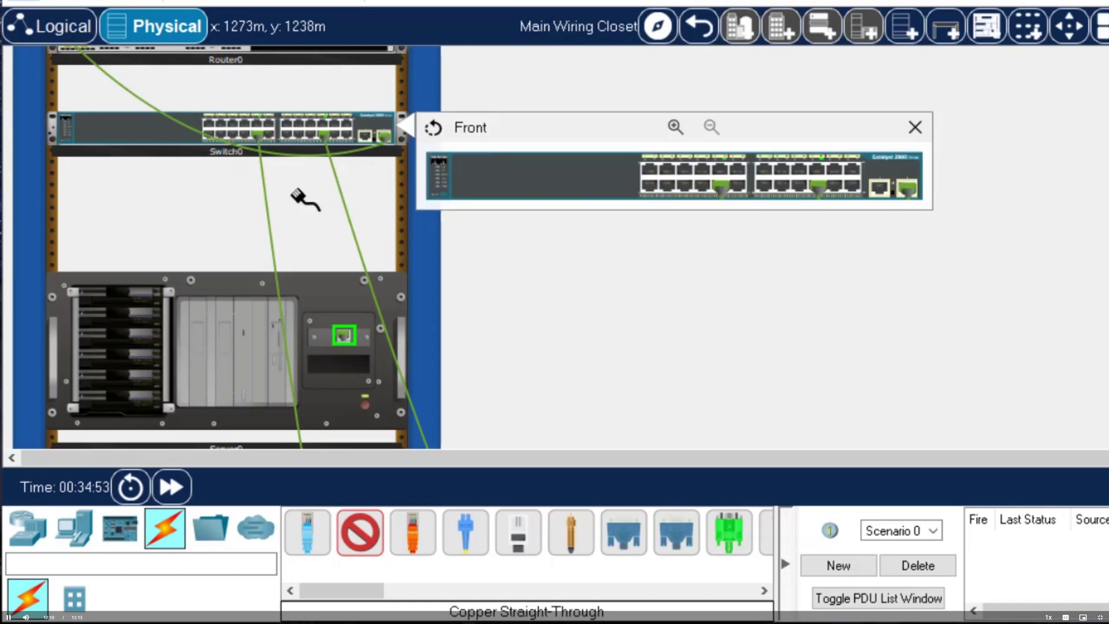
{"action": "left_click", "coordinate": [673, 128]}
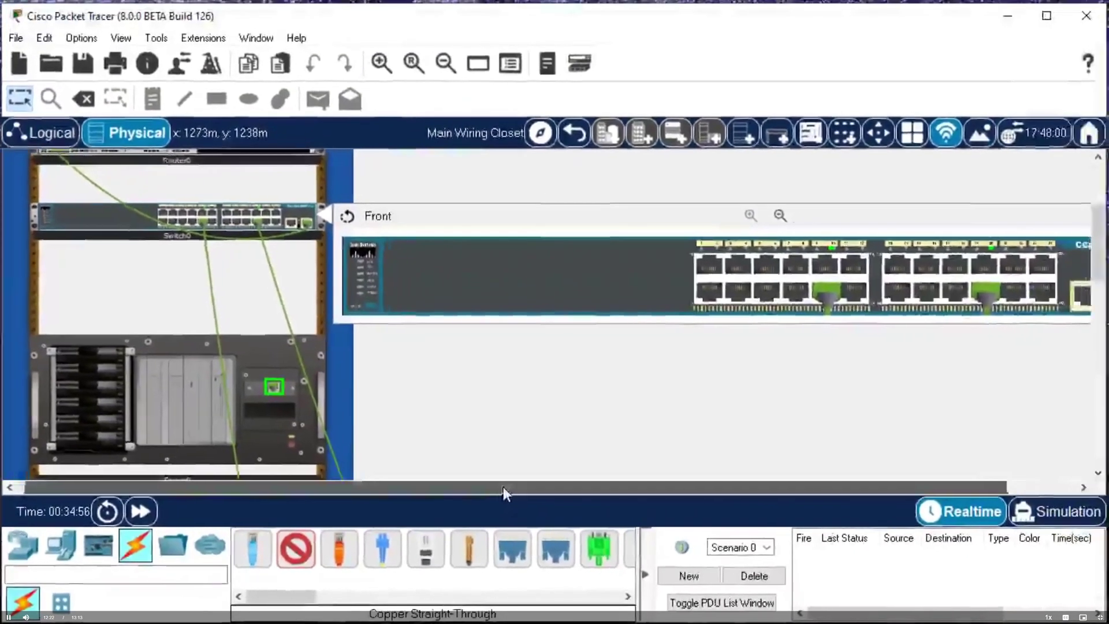
{"action": "left_click_drag", "start_coordinate": [504, 491], "coordinate": [577, 491]}
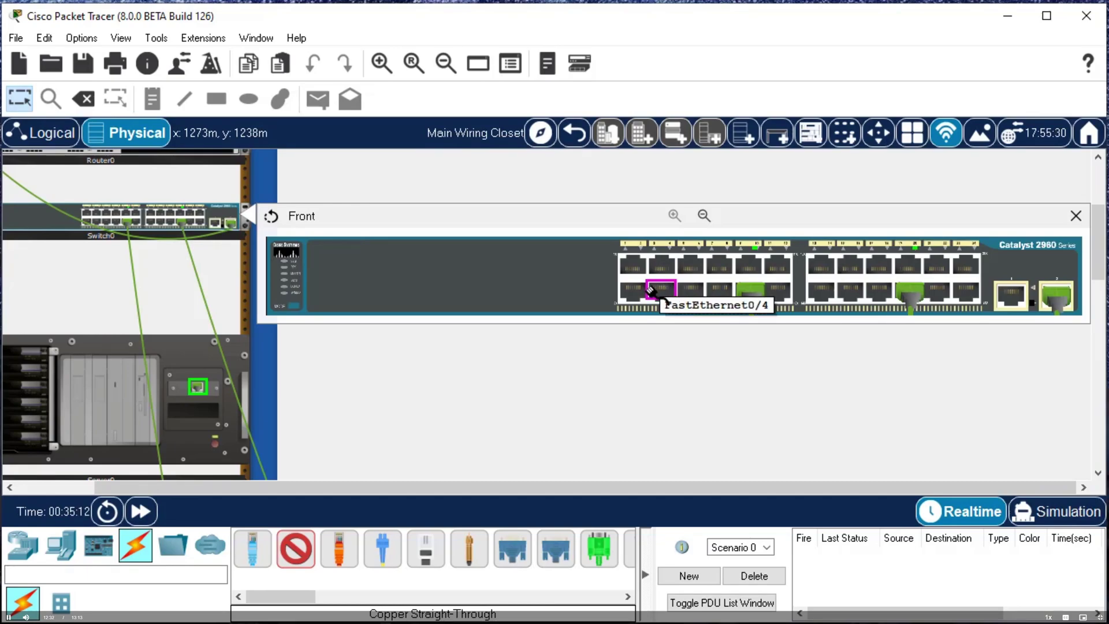
{"action": "left_click", "coordinate": [979, 292]}
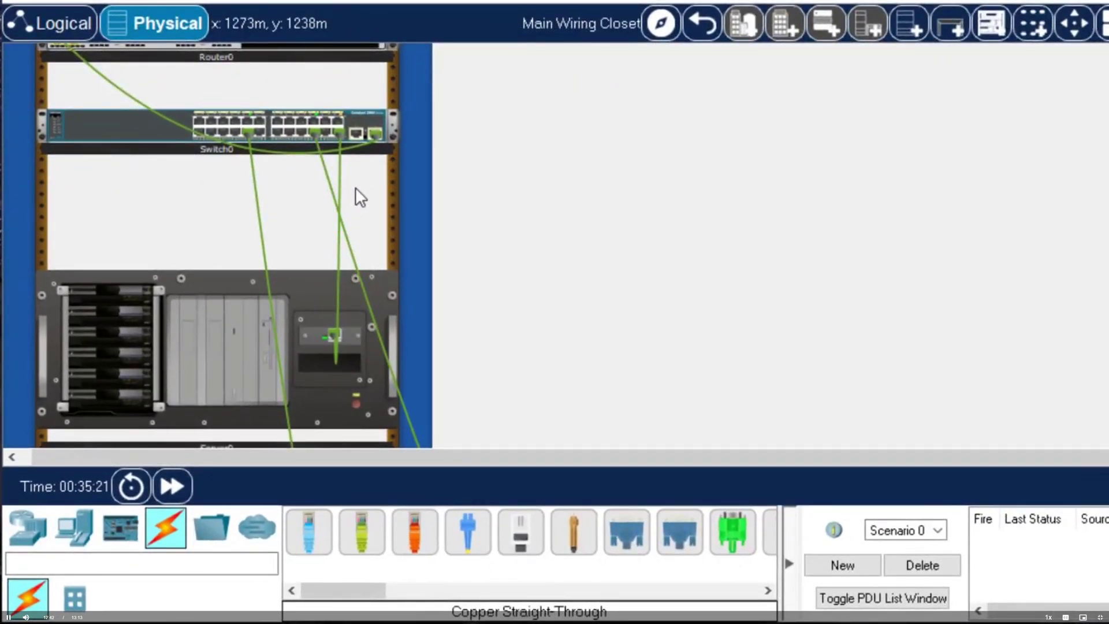
Color the cable between Switch0 and the server red (#ff0000)
{"action": "right_click", "coordinate": [337, 293]}
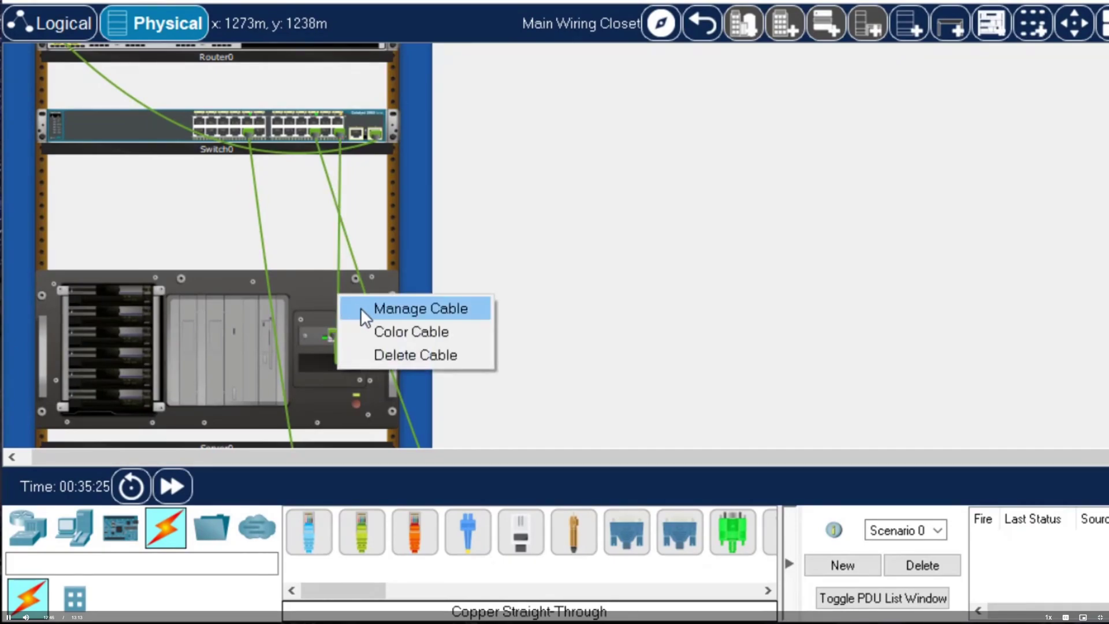
{"action": "left_click", "coordinate": [382, 334]}
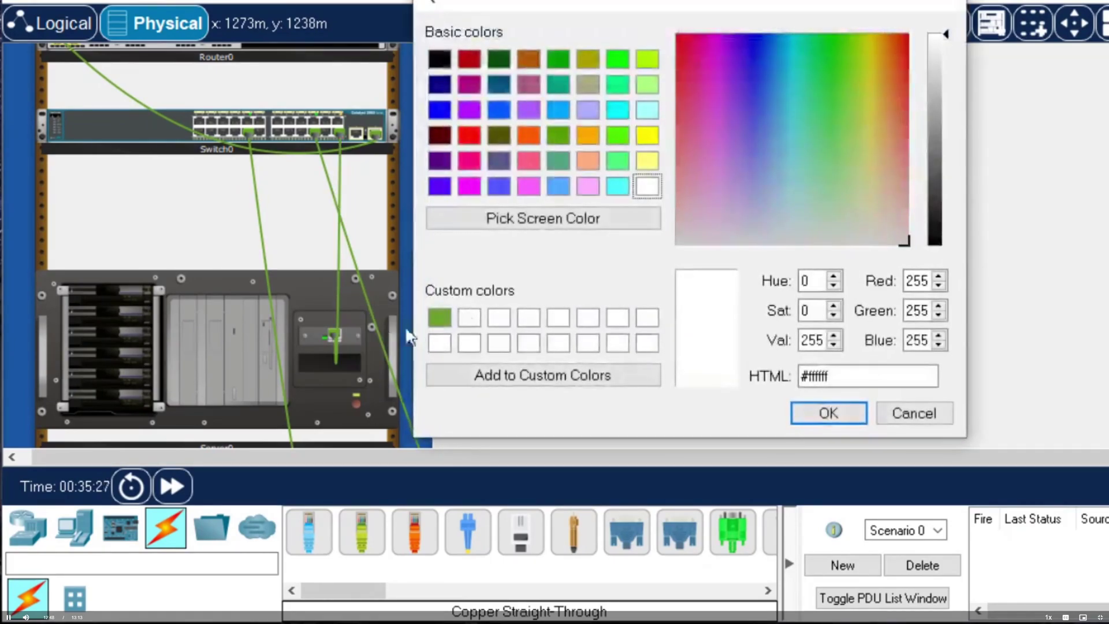
{"action": "left_click", "coordinate": [469, 137]}
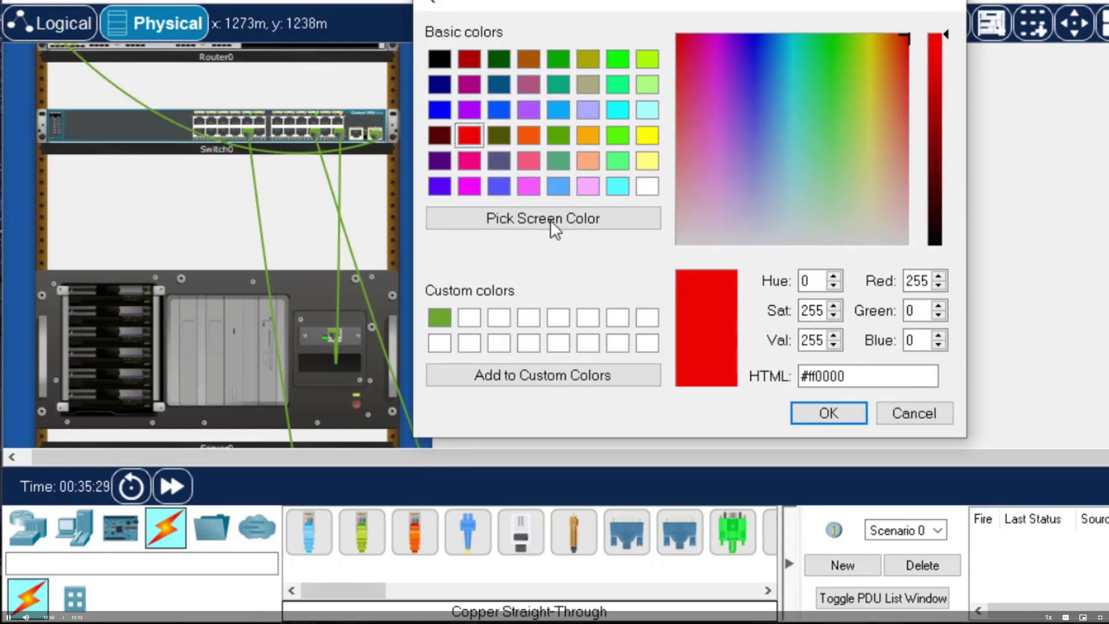
{"action": "left_click", "coordinate": [835, 414]}
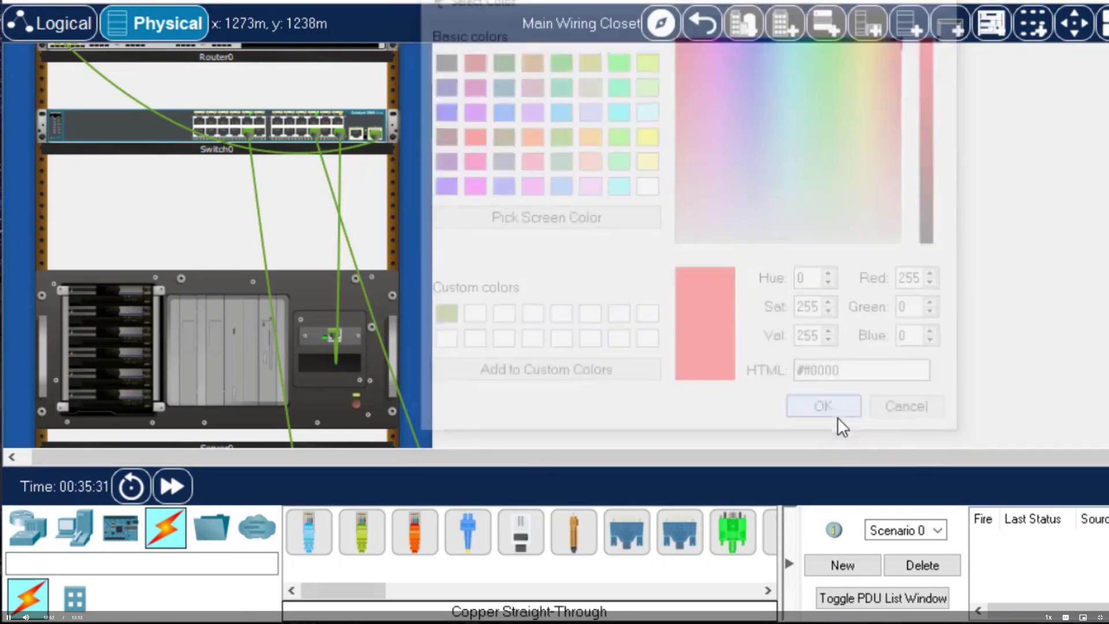